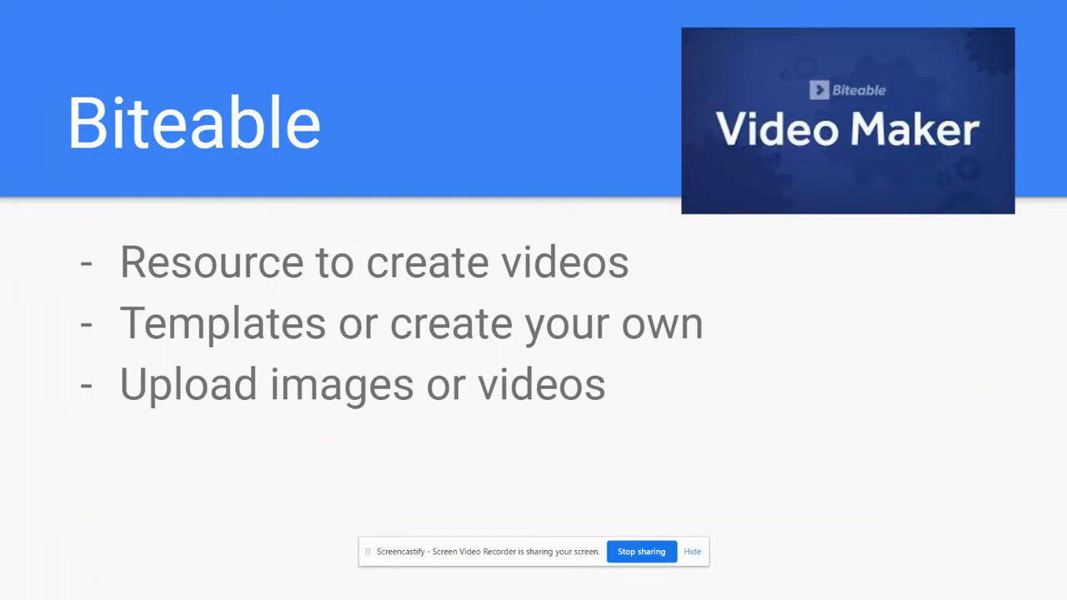
Advance the slideshow to the Homepage slide, exit the presentation and switch to Biteable.
{"action": "key", "text": "Right"}
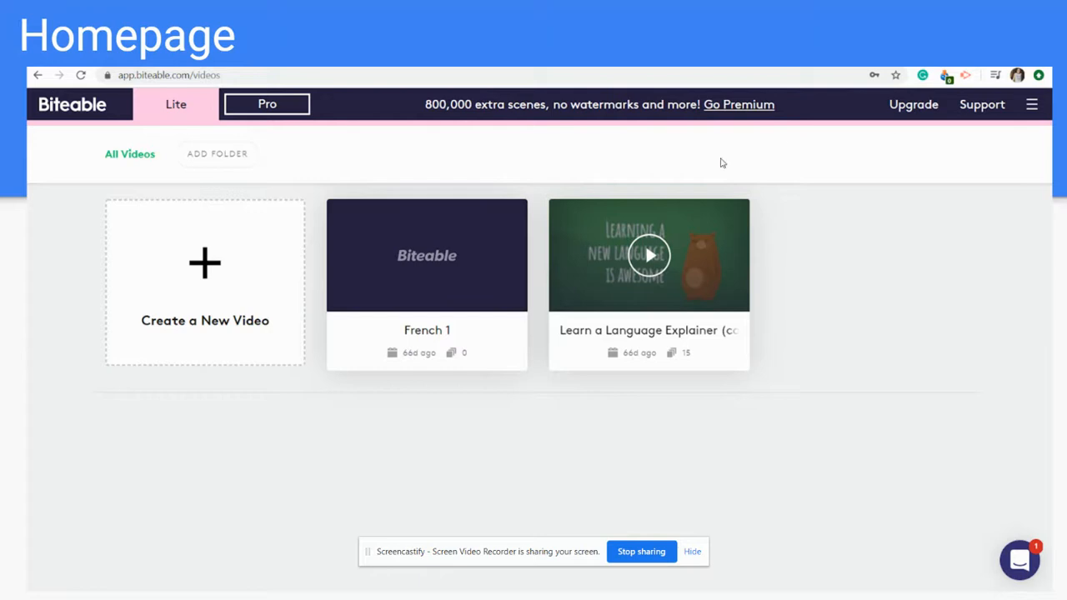
{"action": "key", "text": "Escape"}
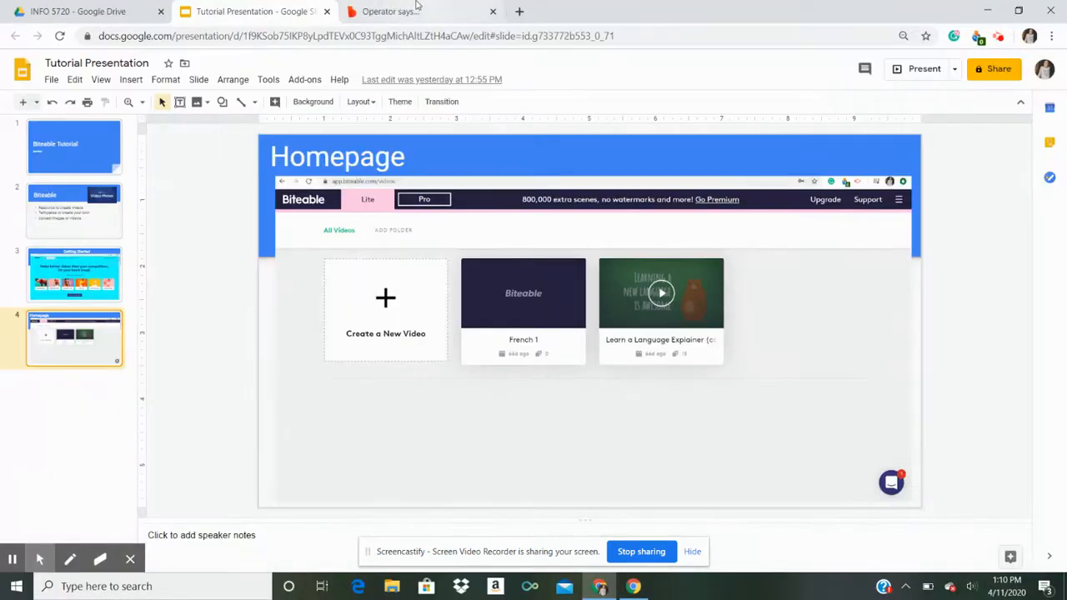
{"action": "left_click", "coordinate": [416, 10]}
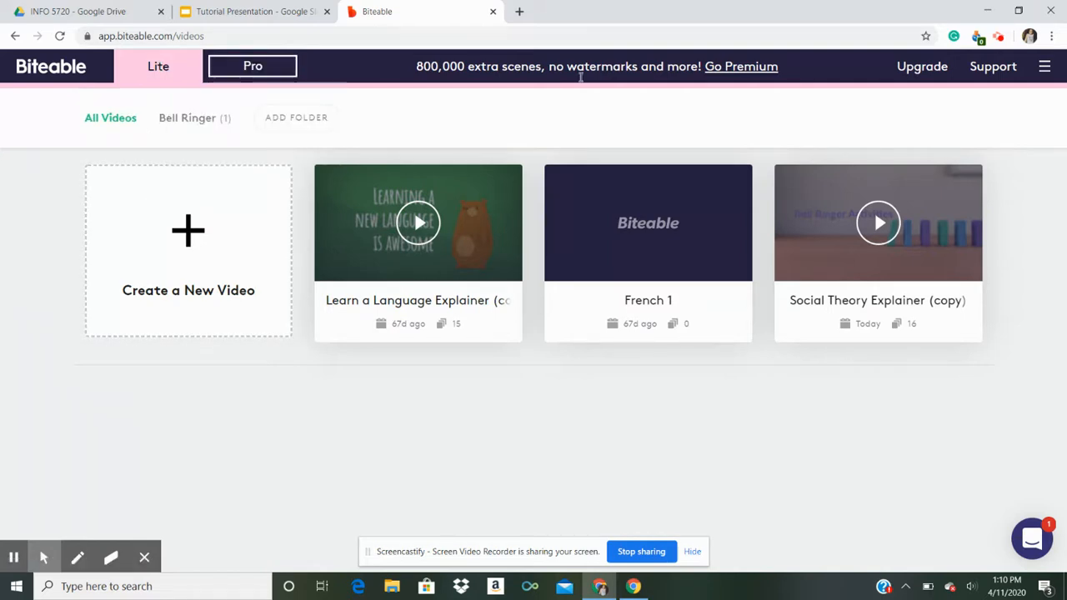
Browse the full template collection of the Pro version.
{"action": "left_click", "coordinate": [261, 68]}
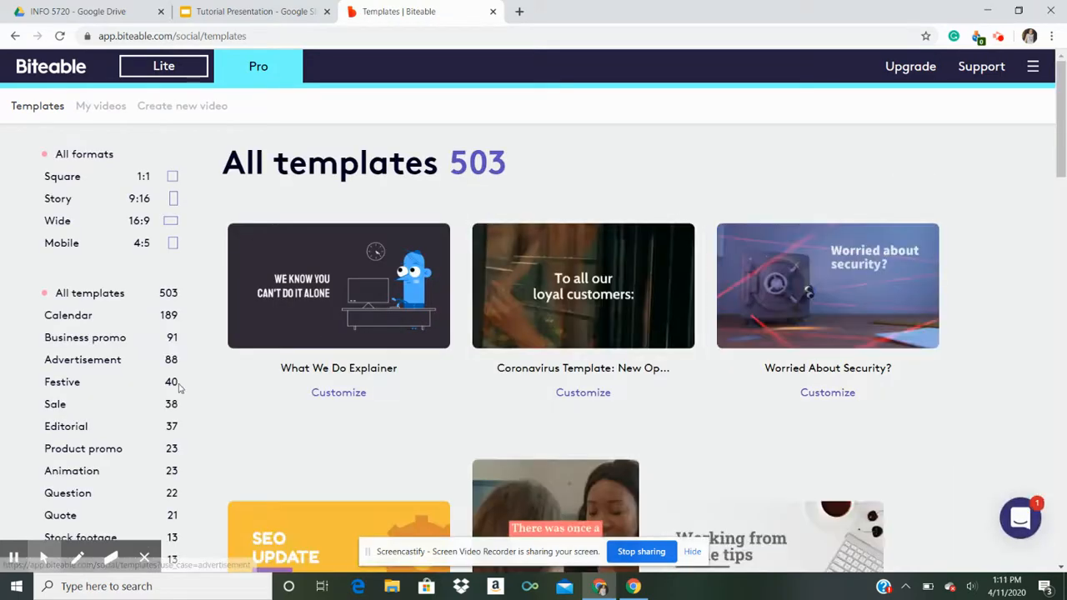
{"action": "left_click", "coordinate": [1064, 120]}
{"action": "mouse_move", "coordinate": [1065, 121]}
{"action": "left_mouse_down"}
{"action": "mouse_move", "coordinate": [1064, 140]}
{"action": "mouse_move", "coordinate": [1062, 114]}
{"action": "left_mouse_up"}
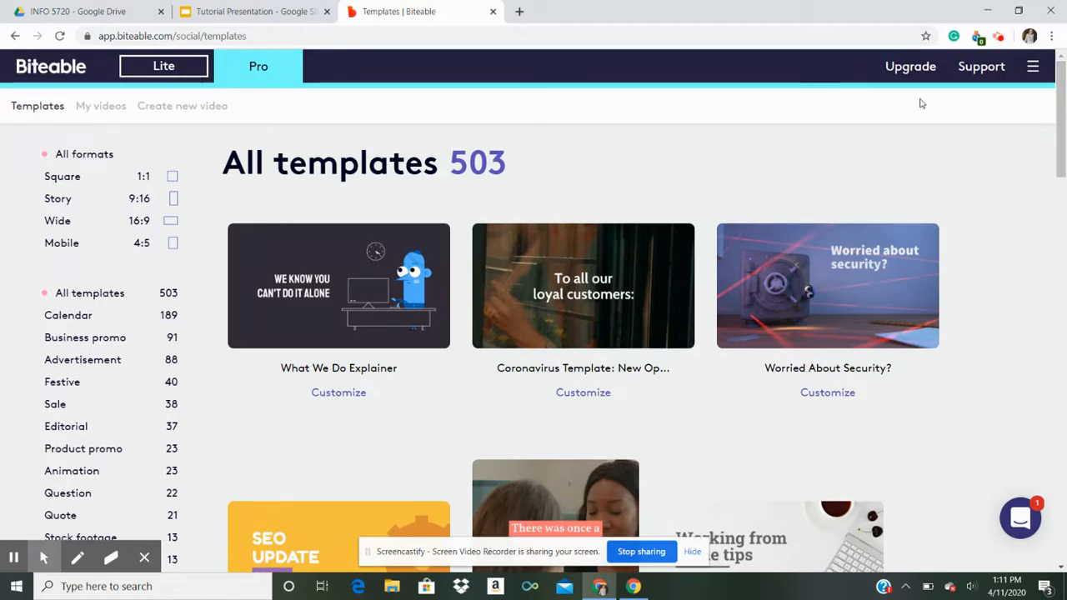
Review the yearly upgrade plans, close the comparison and return to the Lite version.
{"action": "left_click", "coordinate": [911, 75]}
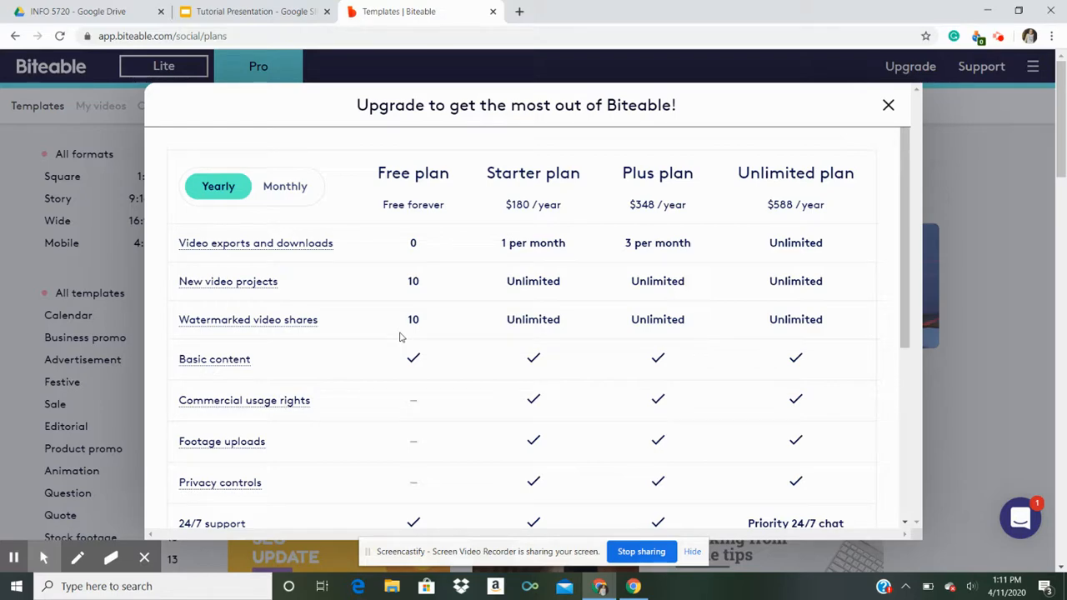
{"action": "left_click", "coordinate": [889, 105]}
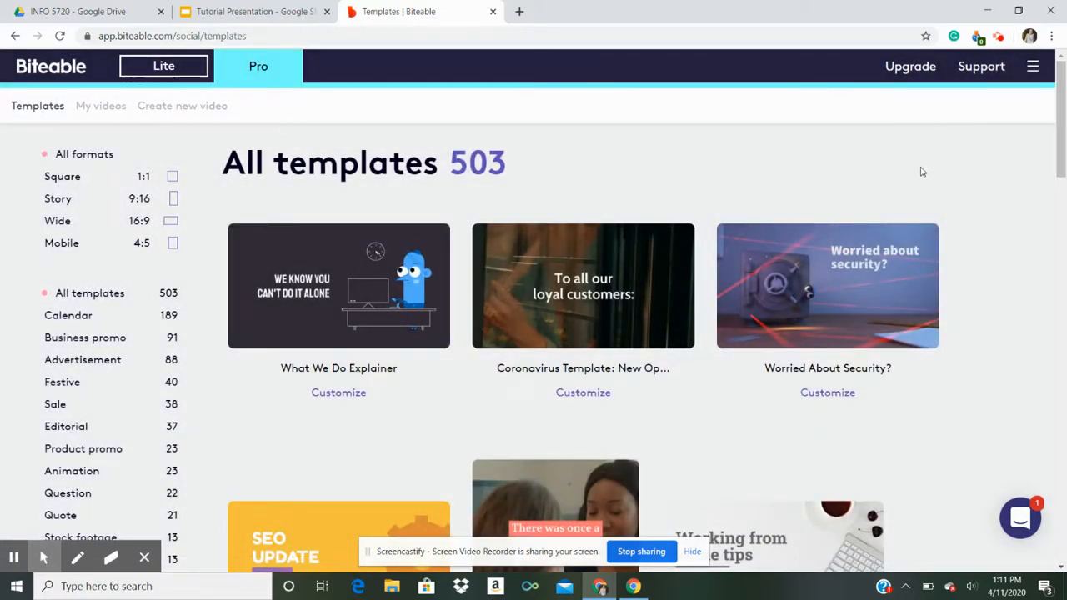
{"action": "left_click", "coordinate": [155, 66]}
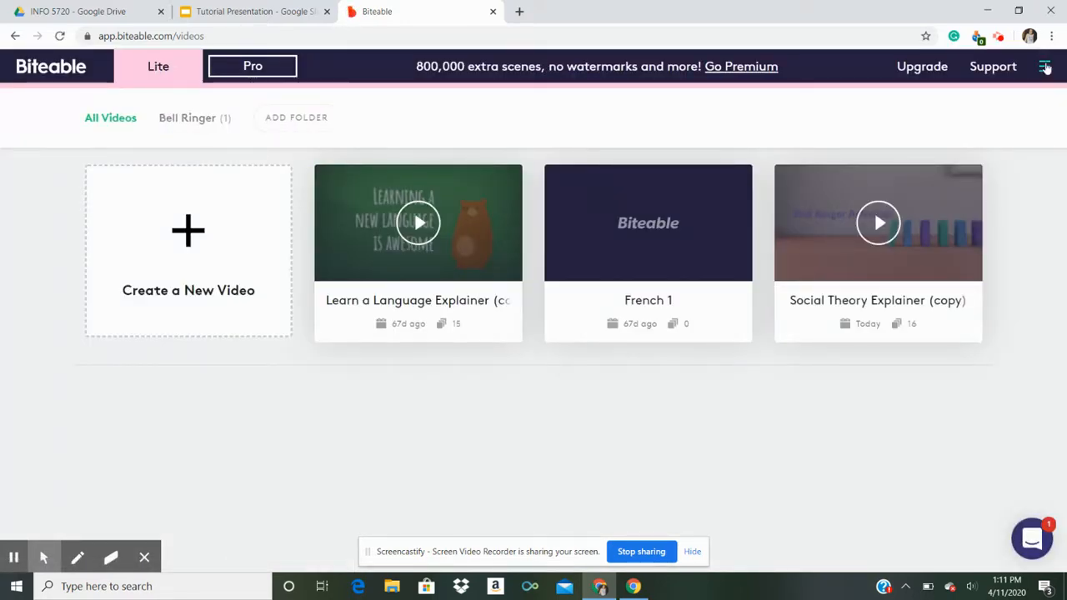
View the account and navigation options and the support chat, closing each one.
{"action": "left_click", "coordinate": [1045, 67]}
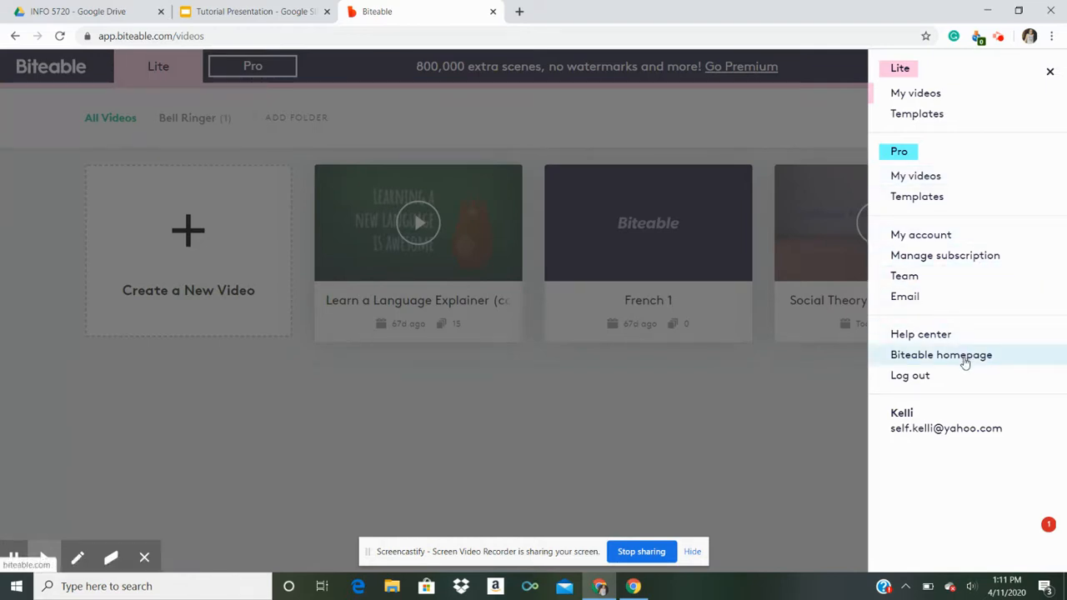
{"action": "left_click", "coordinate": [1051, 74]}
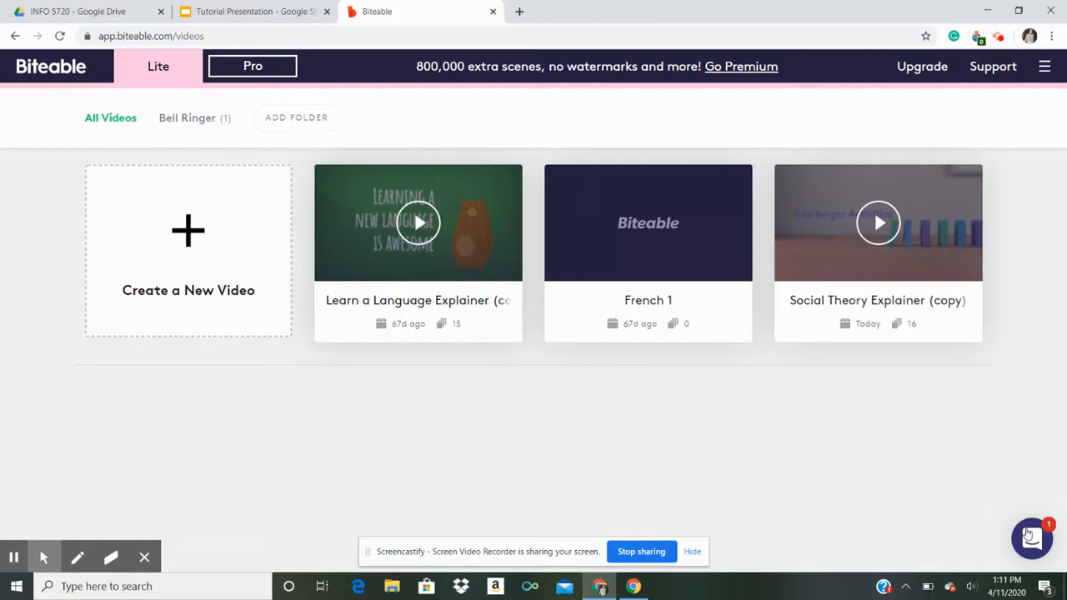
{"action": "left_click", "coordinate": [1029, 533]}
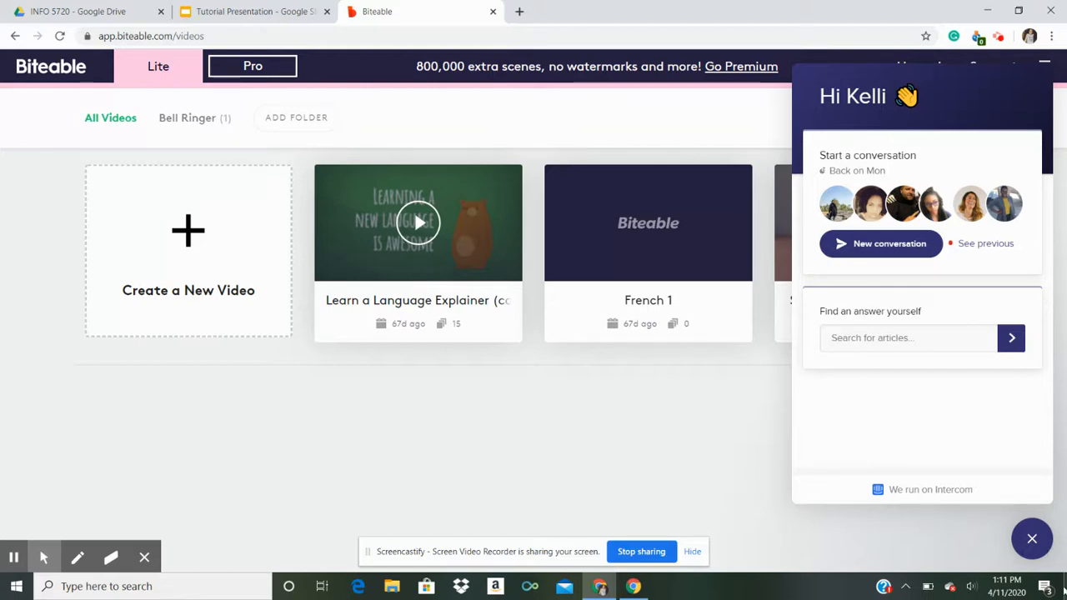
{"action": "left_click", "coordinate": [1031, 538]}
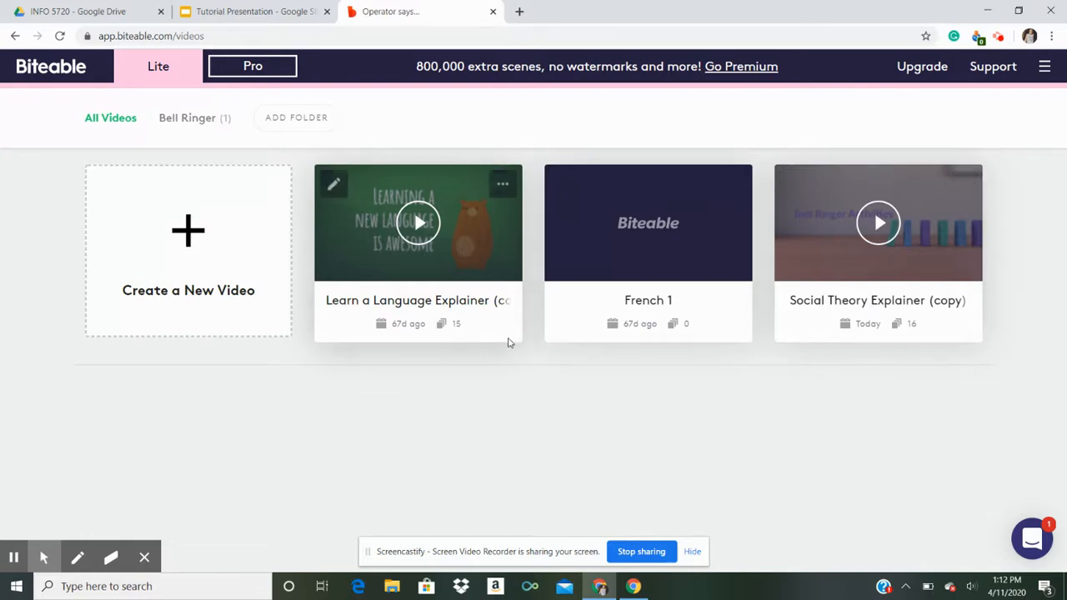
View the management options of the Learn a Language Explainer video and dismiss them.
{"action": "mouse_move", "coordinate": [505, 182]}
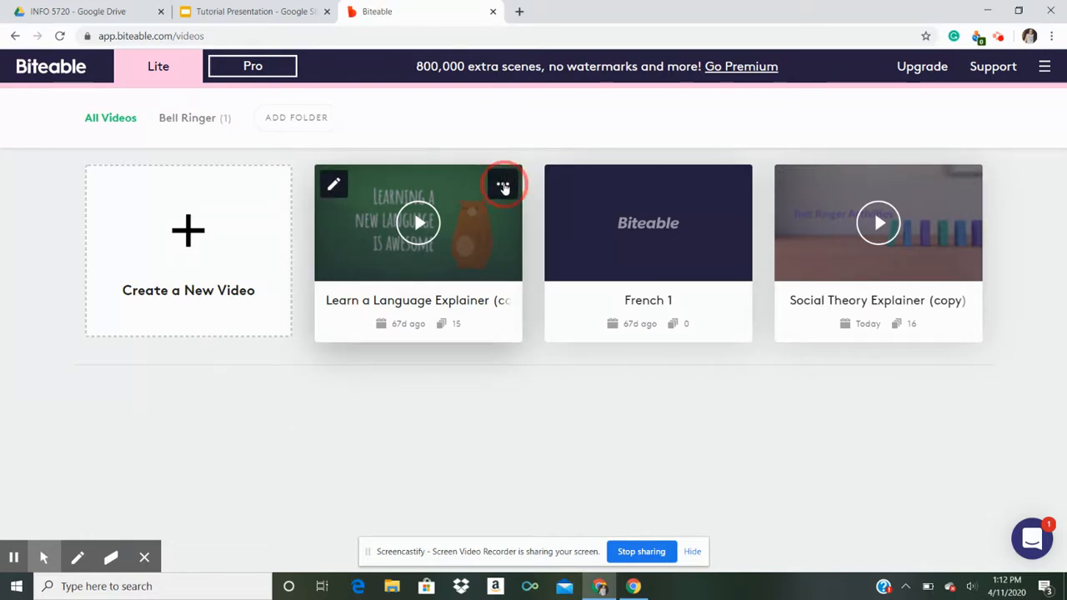
{"action": "left_click", "coordinate": [504, 187]}
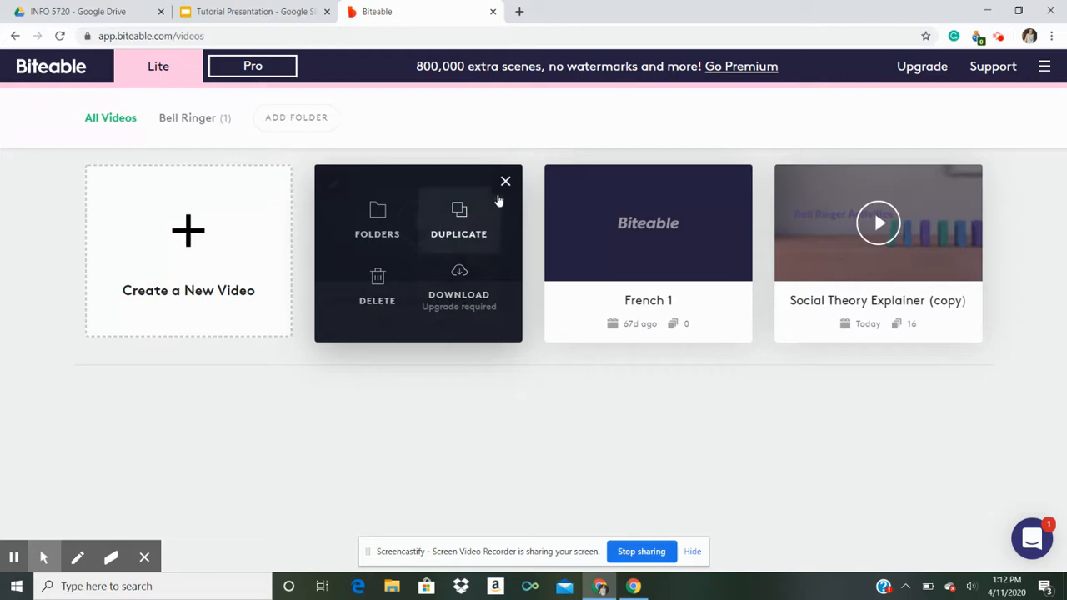
{"action": "left_click", "coordinate": [505, 181]}
View the Learn a Language Explainer video in the editor and return to the video list.
{"action": "left_click", "coordinate": [333, 185]}
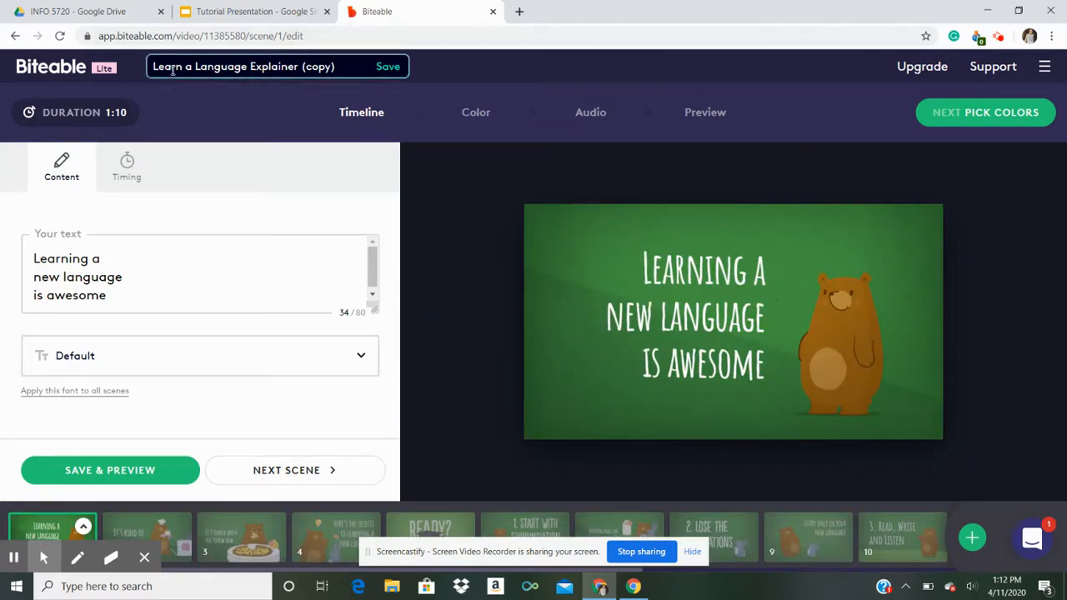
{"action": "left_click", "coordinate": [16, 37]}
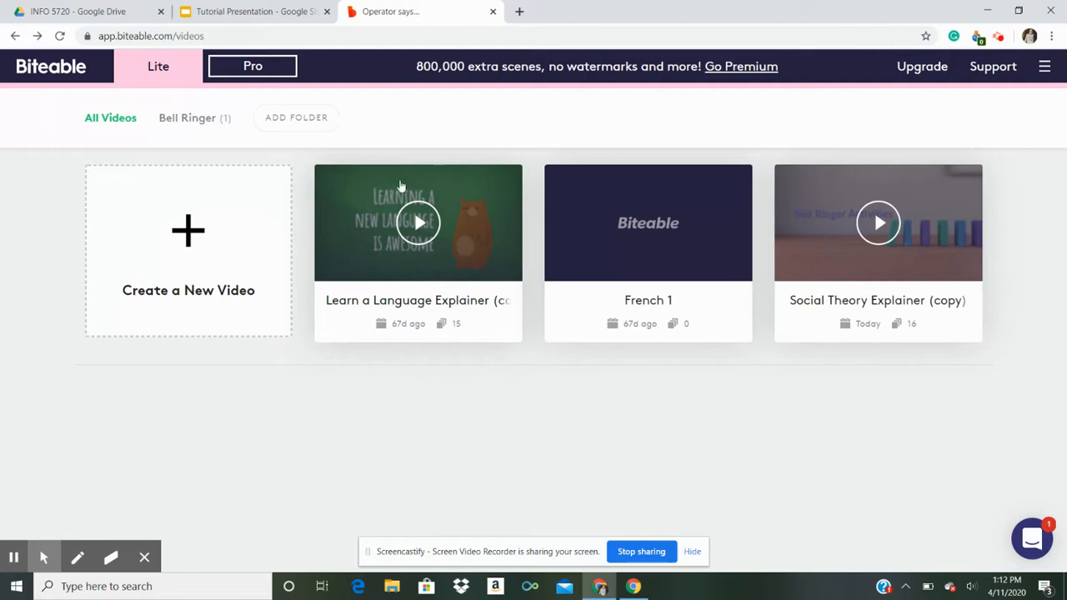
{"action": "mouse_move", "coordinate": [421, 207]}
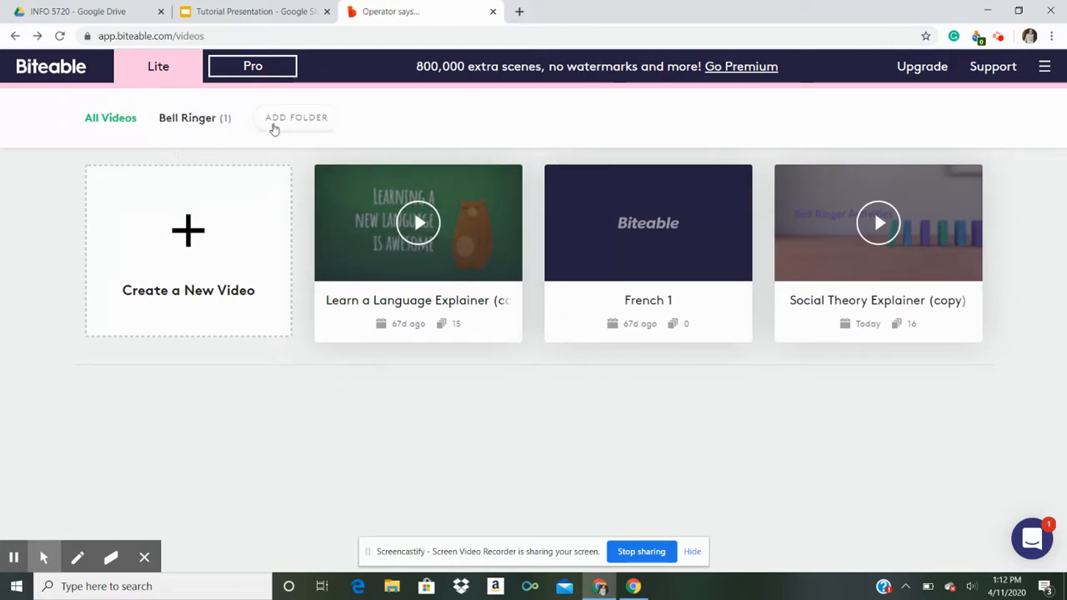
Add a new video folder named Assignments.
{"action": "left_click", "coordinate": [278, 122]}
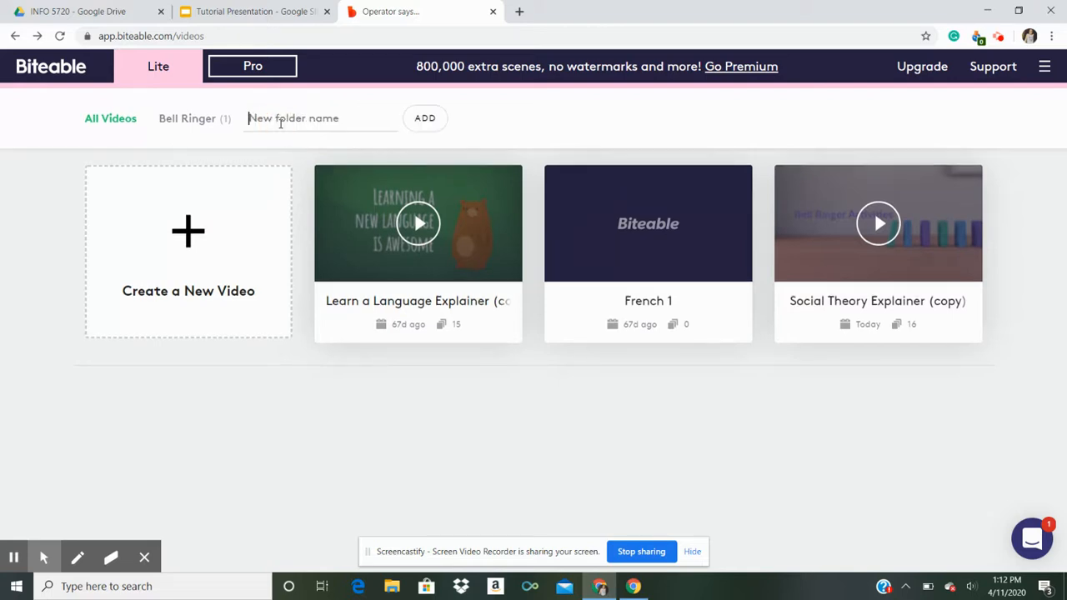
{"action": "type", "text": "Assignments"}
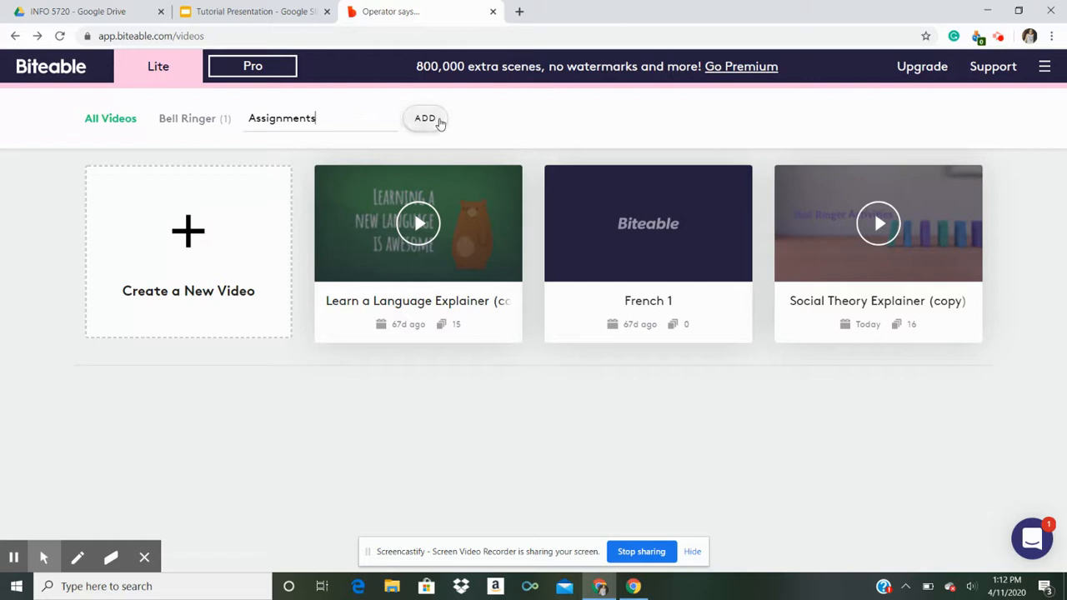
{"action": "left_click", "coordinate": [427, 119]}
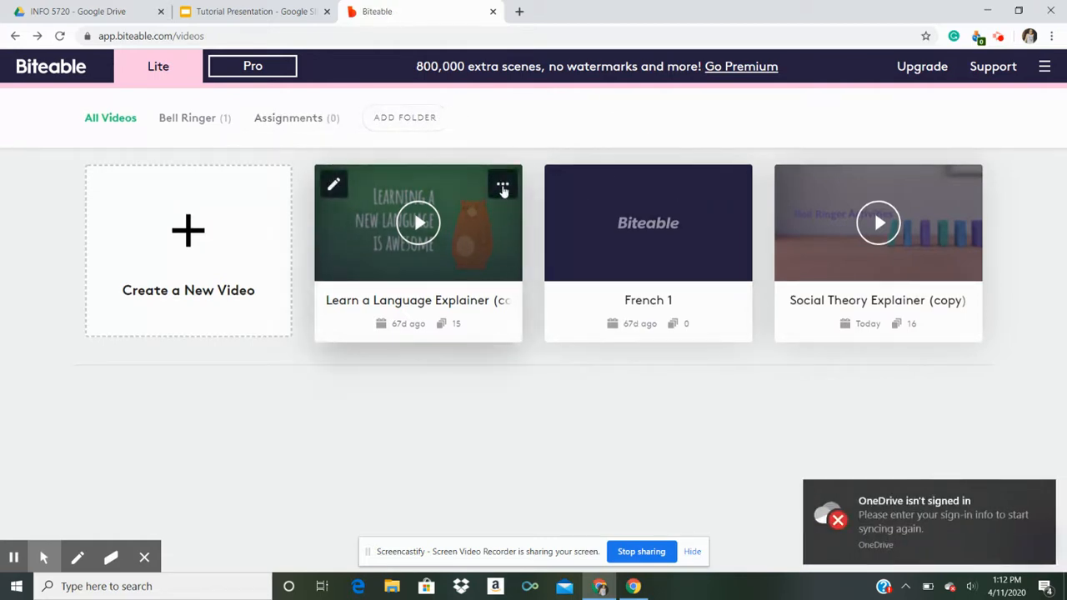
File the Learn a Language Explainer (copy) video in the Assignments folder.
{"action": "left_click", "coordinate": [502, 189]}
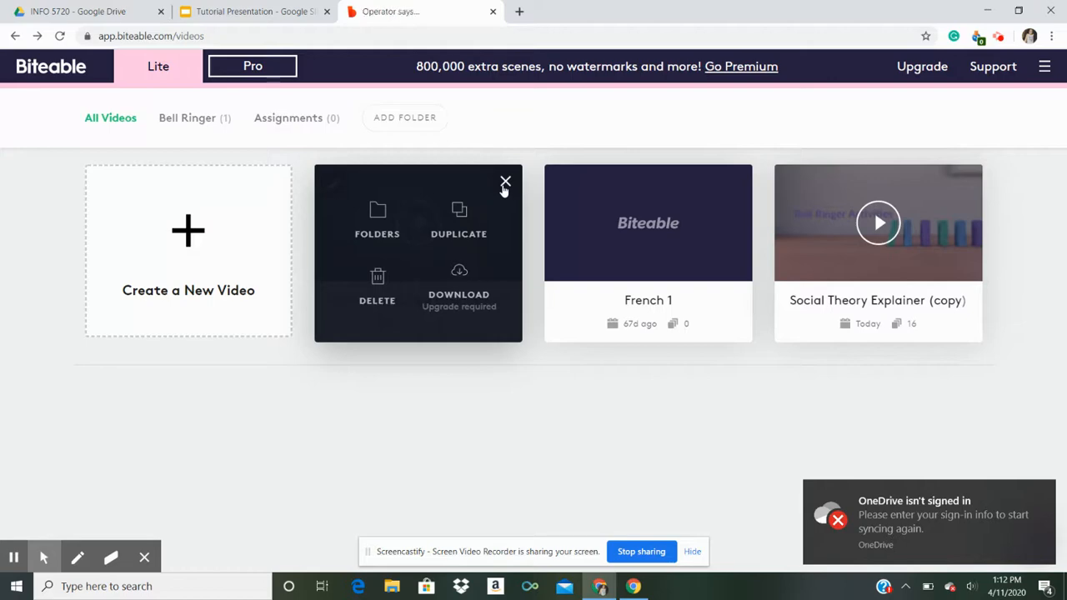
{"action": "left_click", "coordinate": [394, 219]}
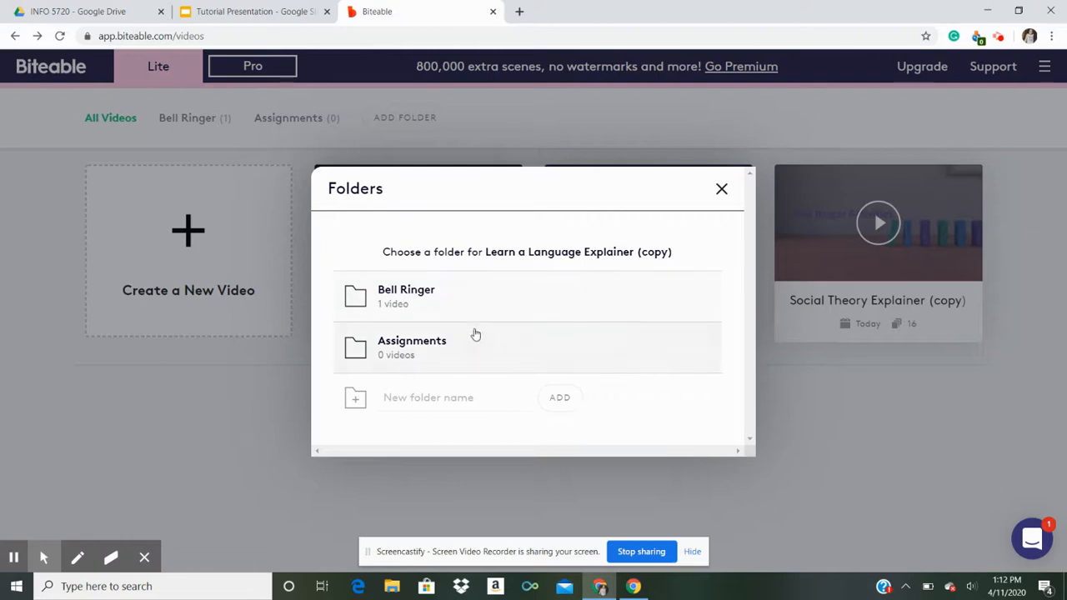
{"action": "left_click", "coordinate": [416, 342]}
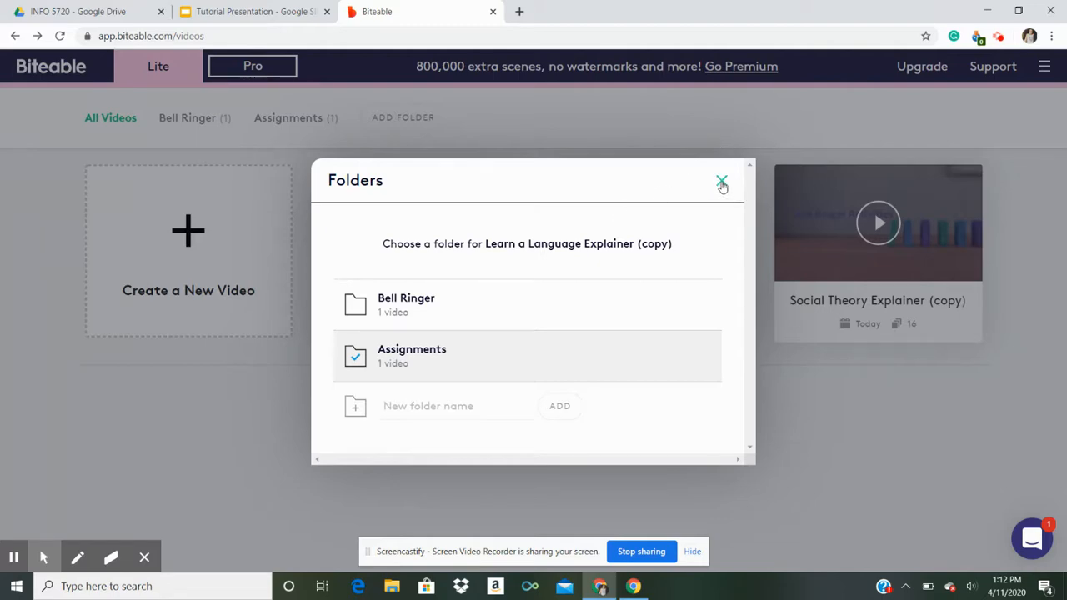
{"action": "left_click", "coordinate": [722, 182]}
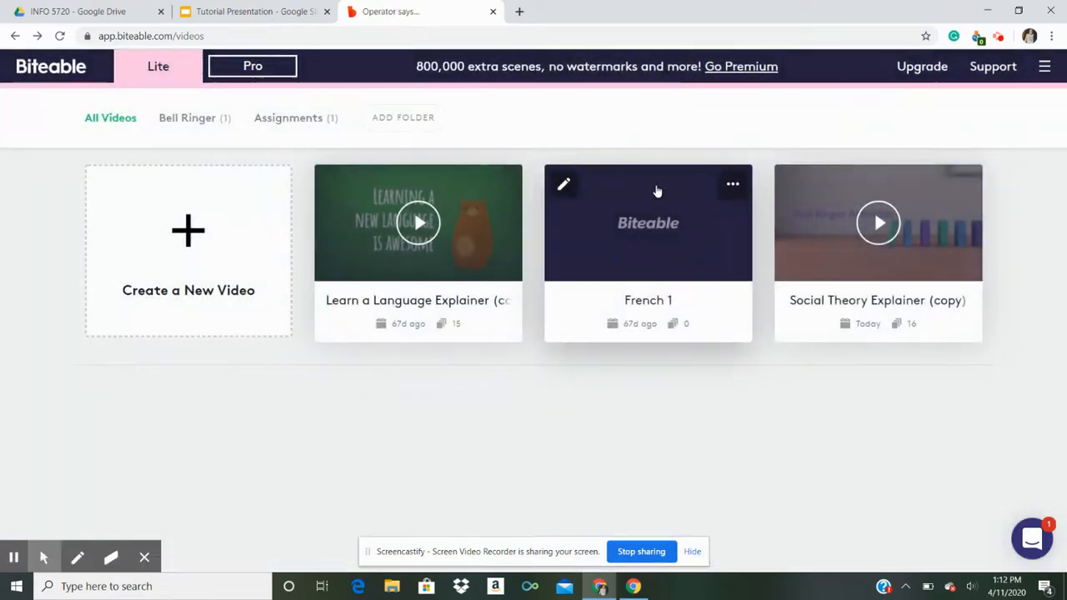
Open the Assignments folder and delete it, keeping its video.
{"action": "left_click", "coordinate": [296, 117]}
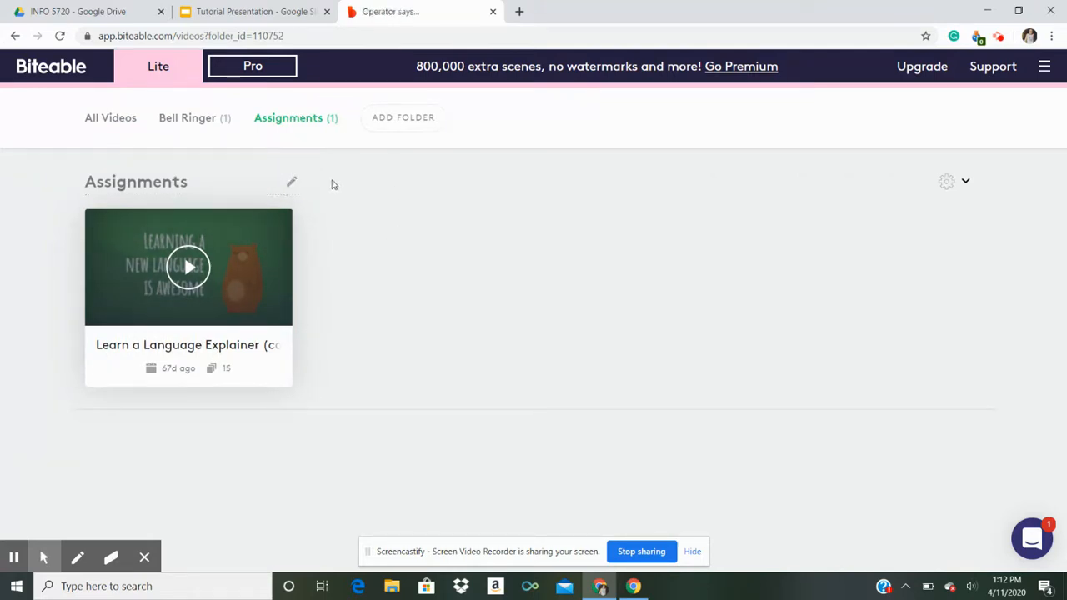
{"action": "left_click", "coordinate": [964, 183]}
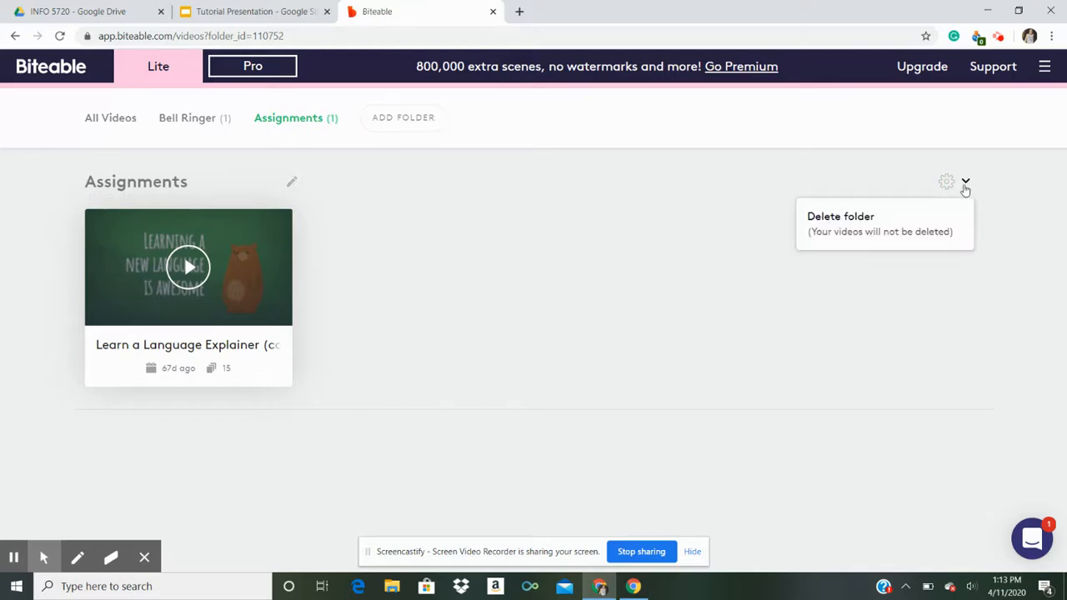
{"action": "left_click", "coordinate": [876, 223]}
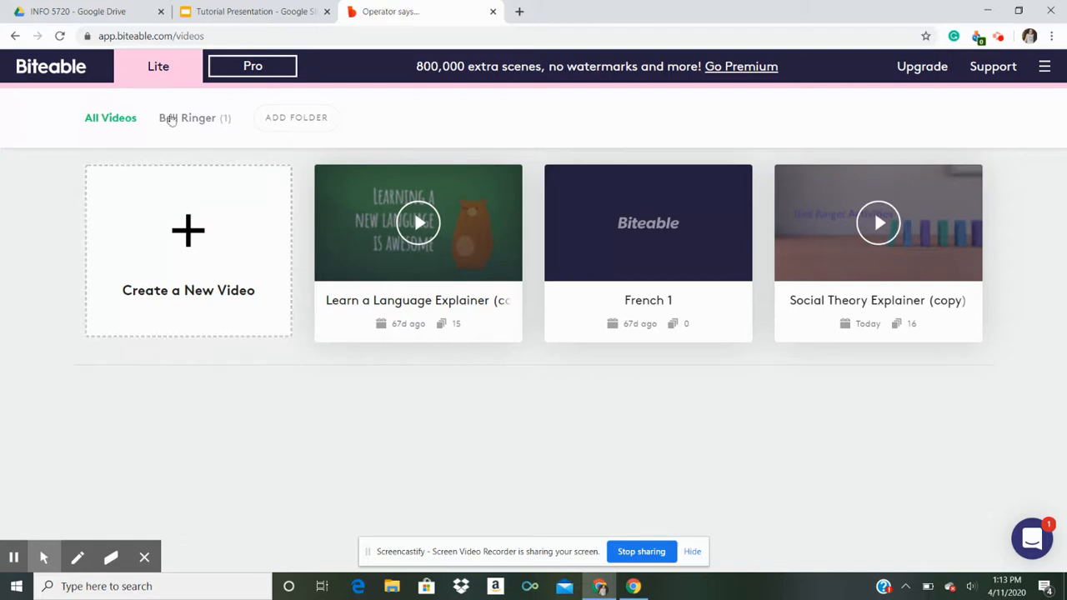
Start creating a new video and find templates made to explain a concept.
{"action": "left_click", "coordinate": [188, 226]}
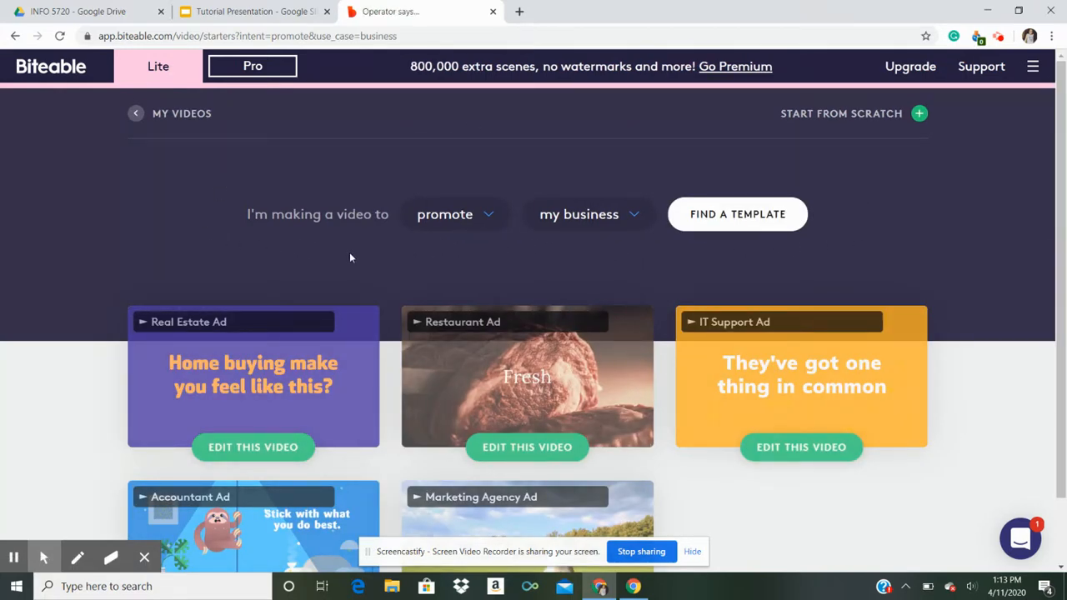
{"action": "left_click", "coordinate": [487, 228]}
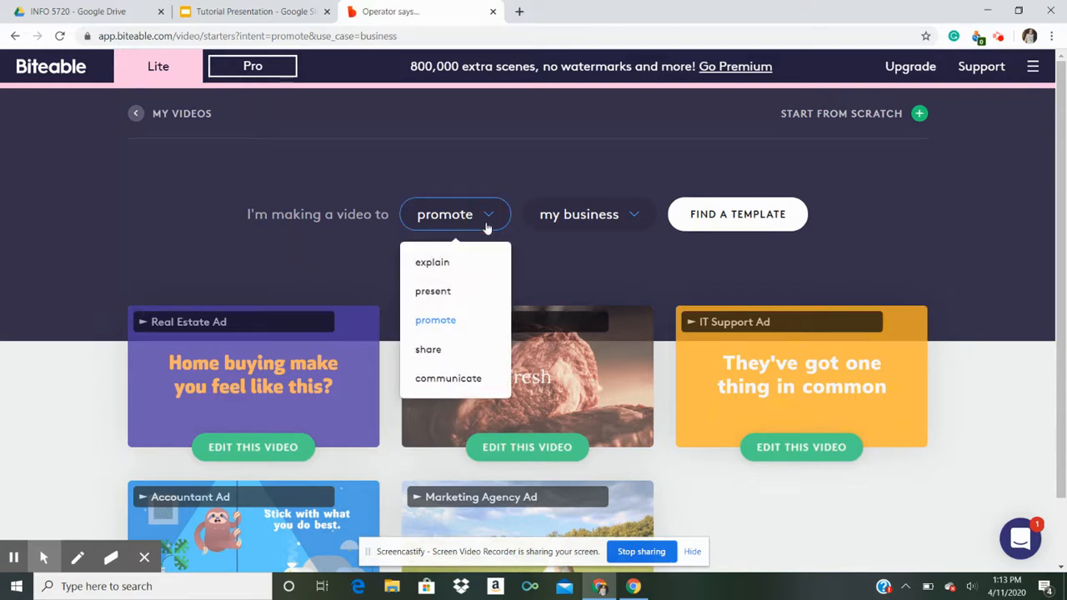
{"action": "left_click", "coordinate": [440, 263]}
{"action": "left_click", "coordinate": [630, 222]}
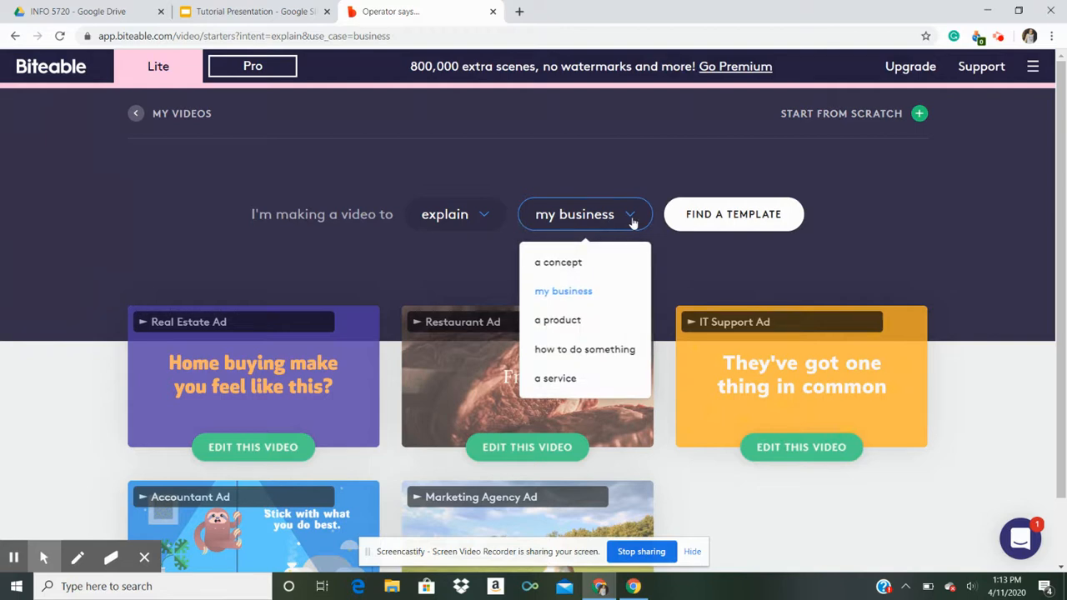
{"action": "left_click", "coordinate": [559, 268]}
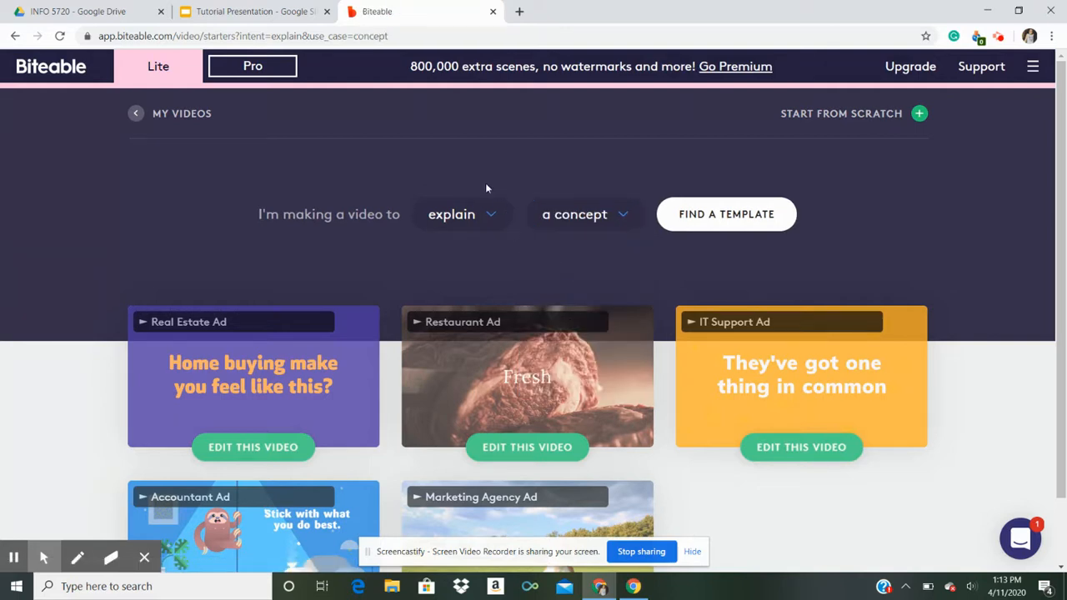
{"action": "left_click", "coordinate": [718, 215]}
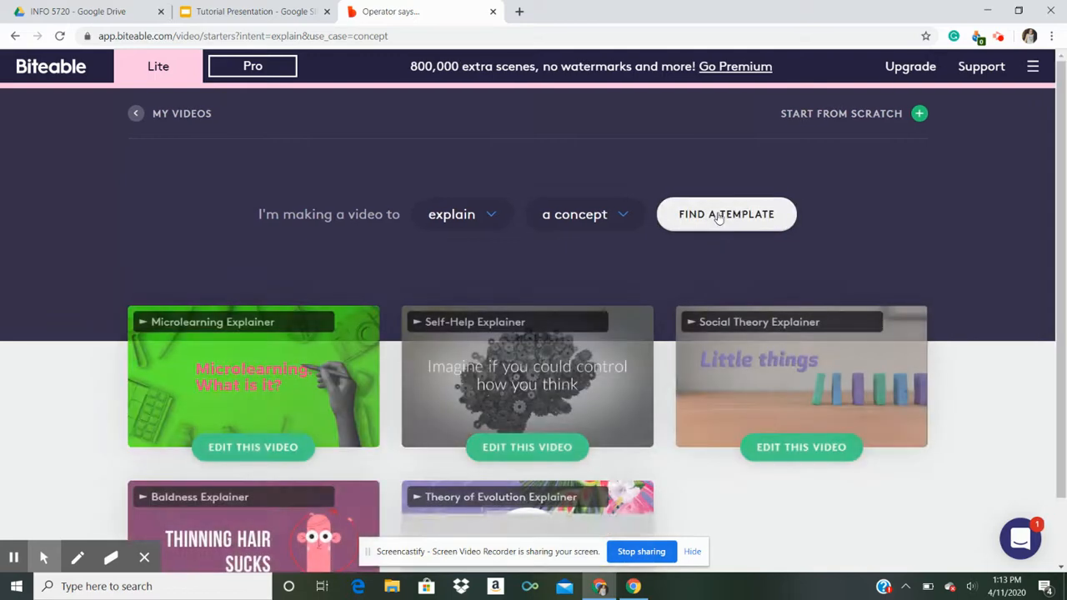
Open the Self-Help Explainer template for editing and select its scene 10.
{"action": "left_click_drag", "start_coordinate": [1062, 140], "coordinate": [1063, 205]}
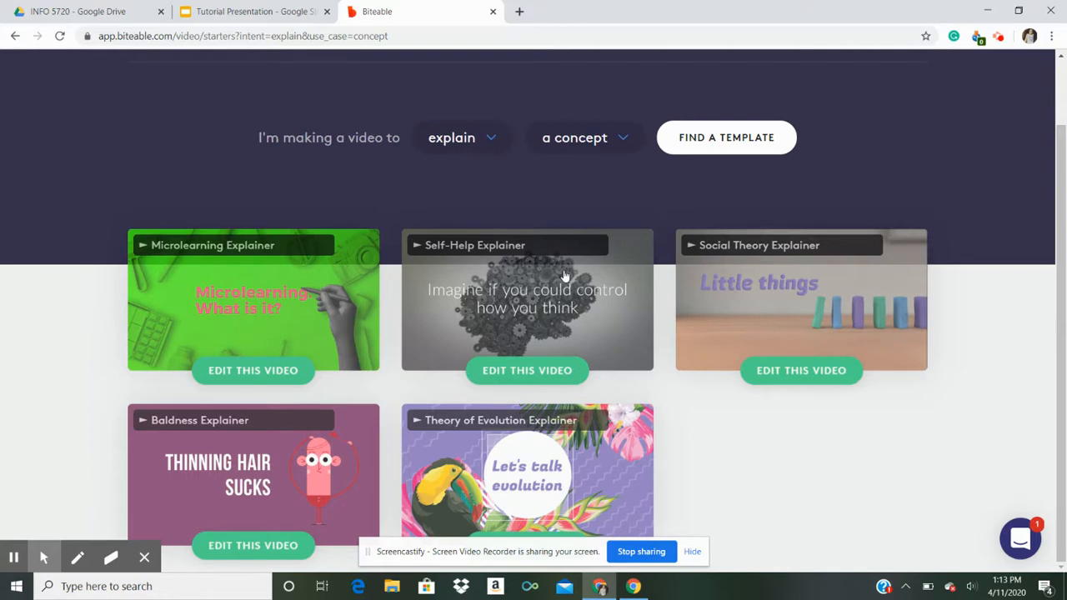
{"action": "left_click", "coordinate": [532, 375]}
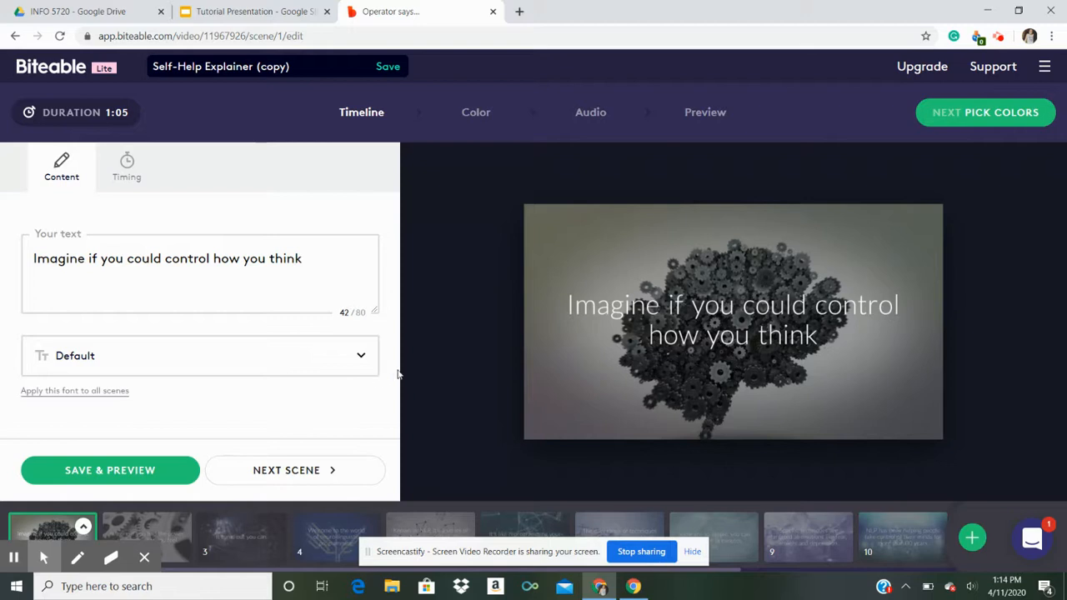
{"action": "left_click", "coordinate": [896, 547]}
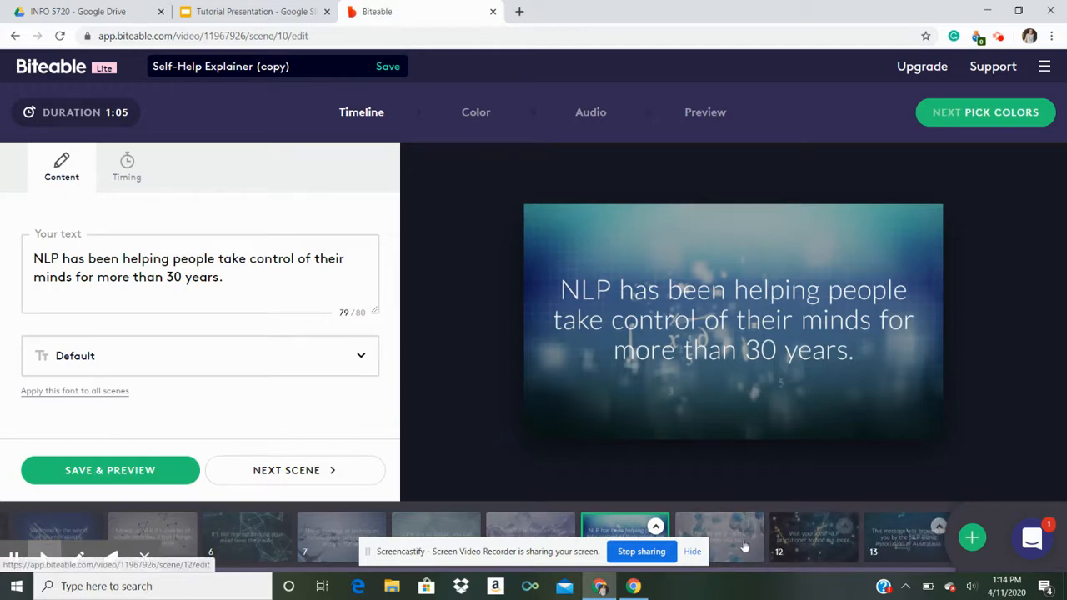
Open scene 13 and examine its duration options, returning to its content settings.
{"action": "left_click", "coordinate": [900, 543]}
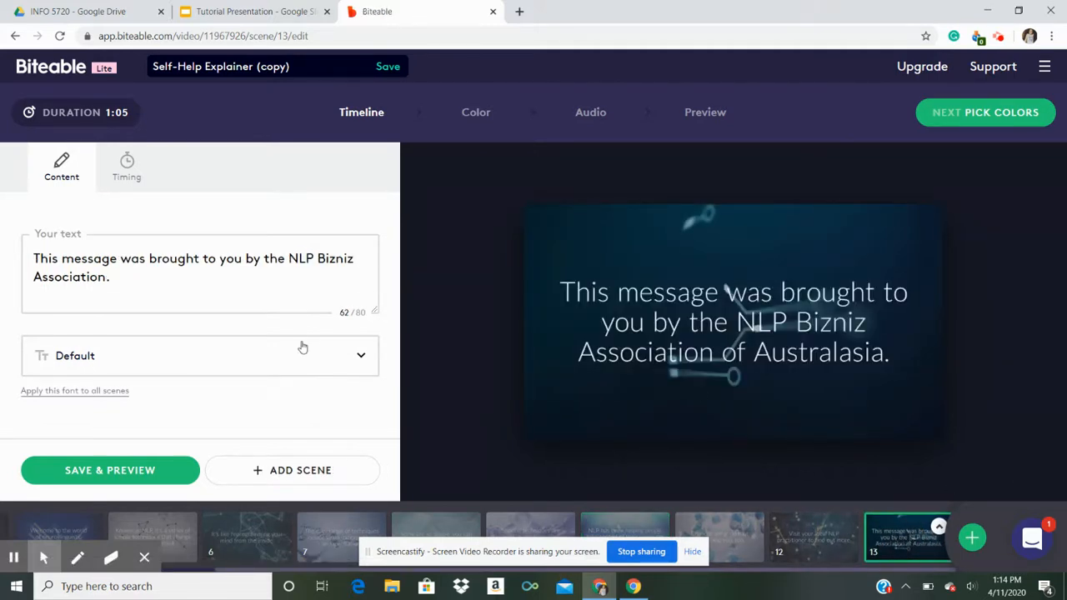
{"action": "left_click", "coordinate": [127, 164]}
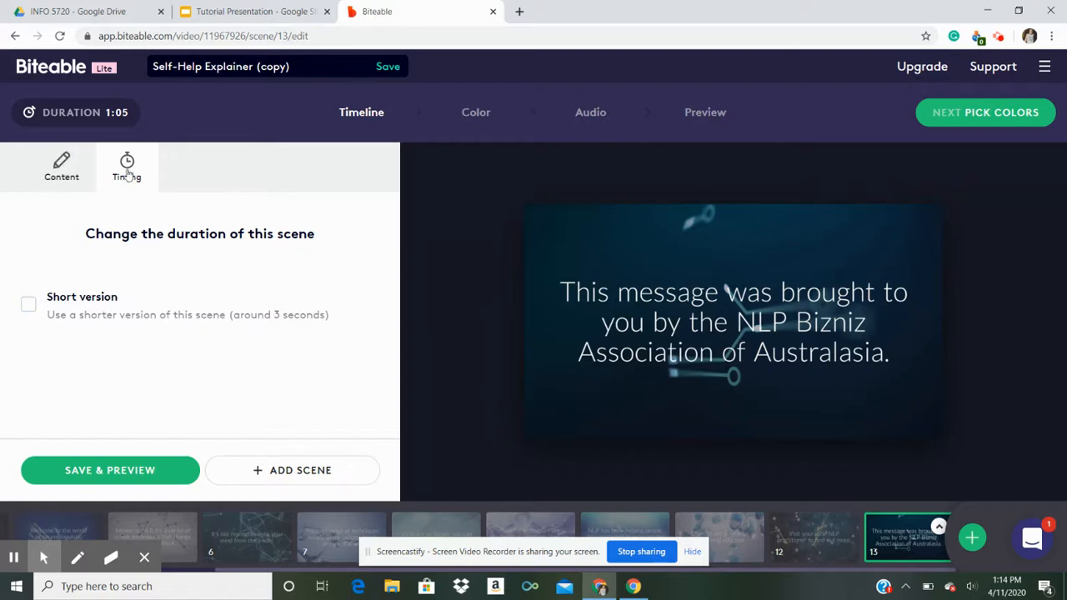
{"action": "left_click", "coordinate": [48, 181]}
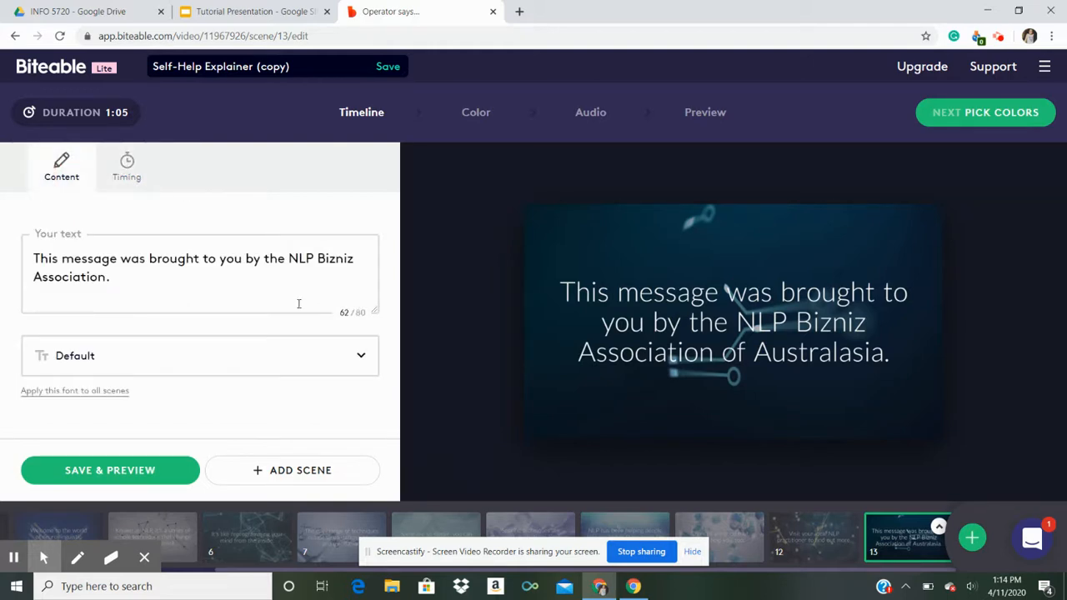
Replace the text of scene 1 with "Assignment".
{"action": "left_click", "coordinate": [257, 526]}
{"action": "left_click", "coordinate": [185, 537]}
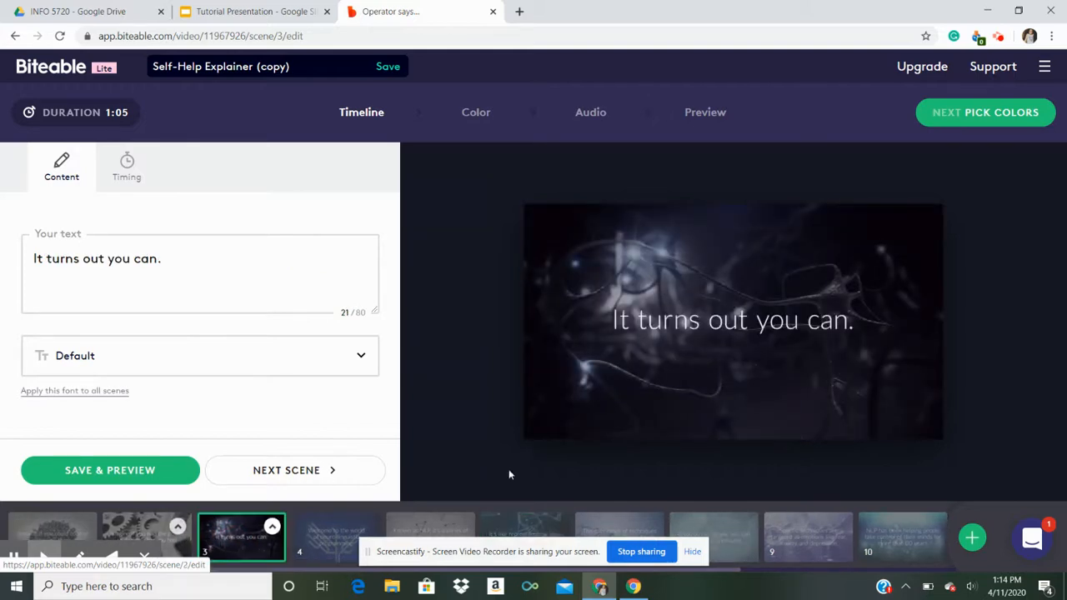
{"action": "left_click", "coordinate": [45, 523]}
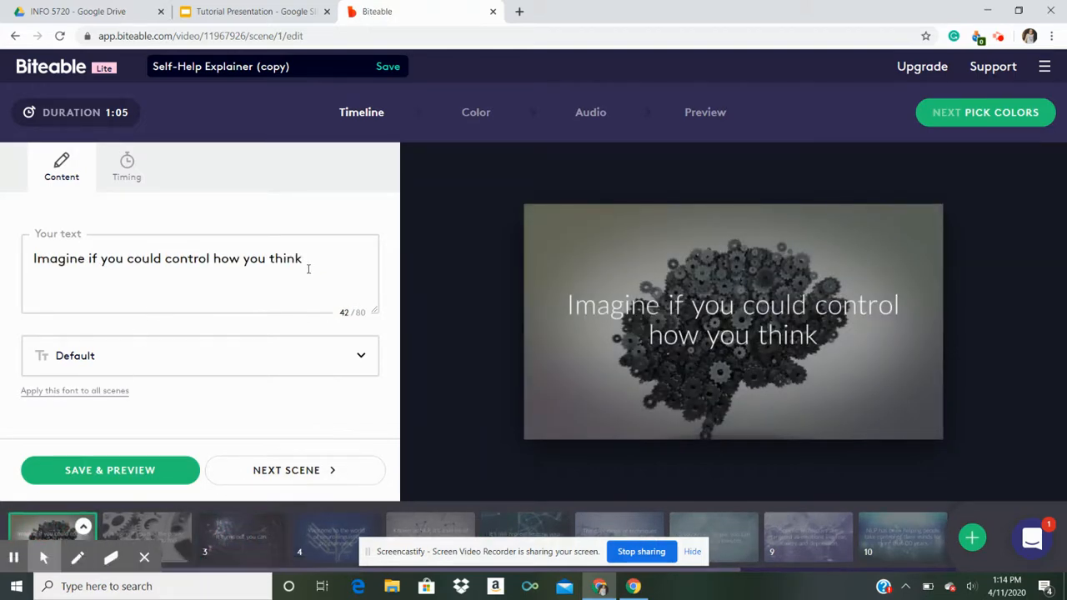
{"action": "left_click", "coordinate": [326, 263]}
{"action": "key", "text": "BackSpace"}
{"action": "key", "text": "BackSpace"}
{"action": "key", "text": "BackSpace"}
{"action": "key", "text": "BackSpace"}
{"action": "key", "text": "BackSpace"}
{"action": "key", "text": "BackSpace"}
{"action": "key", "text": "BackSpace"}
{"action": "key", "text": "BackSpace"}
{"action": "key", "text": "BackSpace"}
{"action": "key", "text": "BackSpace"}
{"action": "key", "text": "BackSpace"}
{"action": "key", "text": "BackSpace"}
{"action": "key", "text": "BackSpace"}
{"action": "key", "text": "BackSpace"}
{"action": "key", "text": "BackSpace"}
{"action": "key", "text": "BackSpace"}
{"action": "key", "text": "BackSpace"}
{"action": "key", "text": "BackSpace"}
{"action": "key", "text": "BackSpace"}
{"action": "key", "text": "BackSpace"}
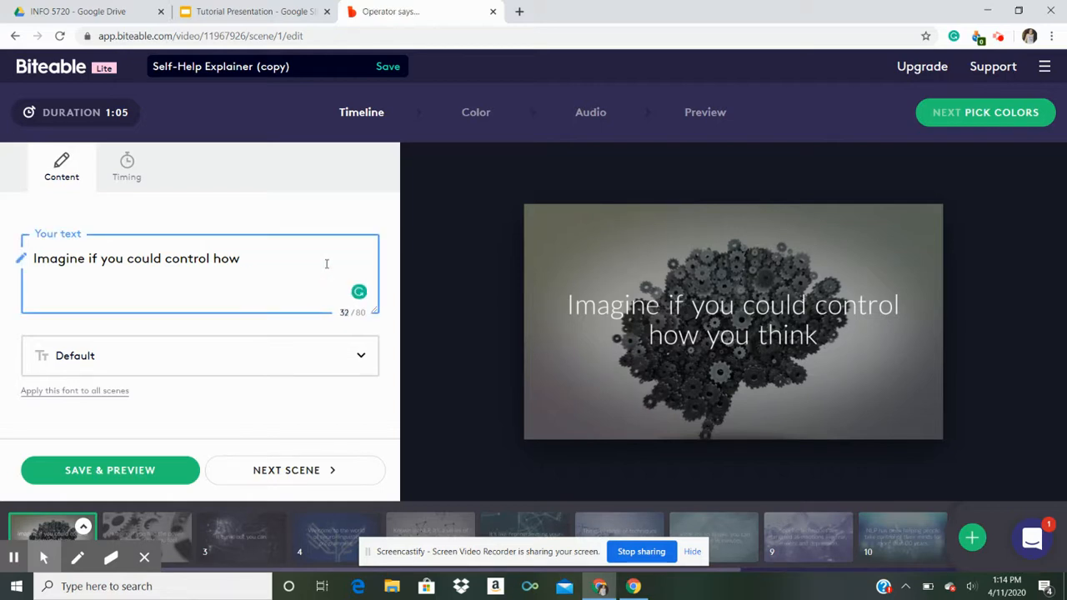
{"action": "key", "text": "BackSpace"}
{"action": "type", "text": "Assignment"}
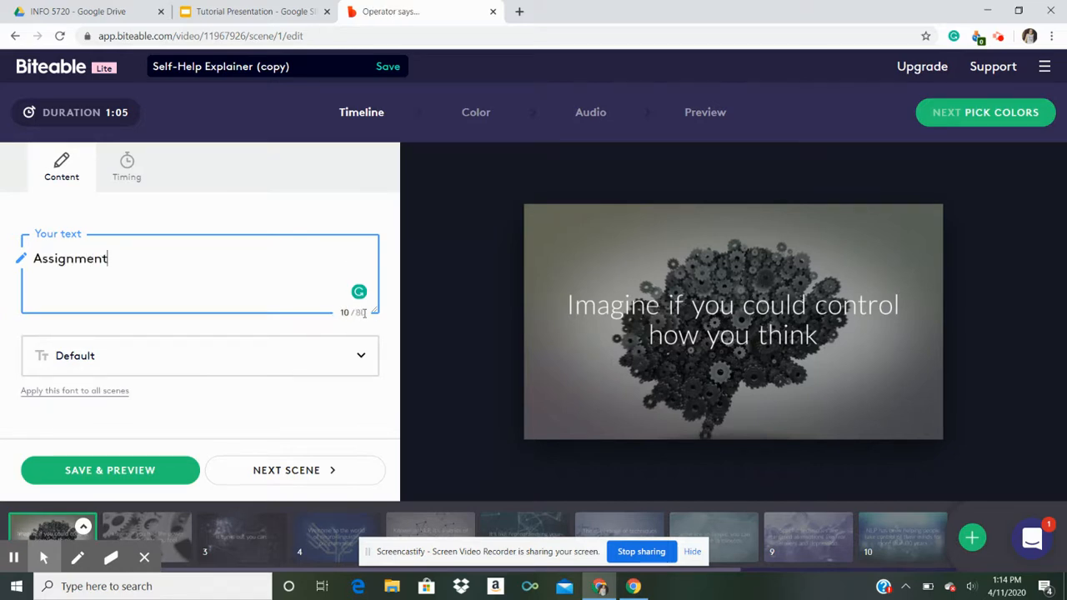
Set scene 1's font to Lato Light and save the scene.
{"action": "left_click", "coordinate": [360, 357]}
{"action": "left_click", "coordinate": [350, 368]}
{"action": "left_click_drag", "start_coordinate": [350, 368], "coordinate": [345, 409]}
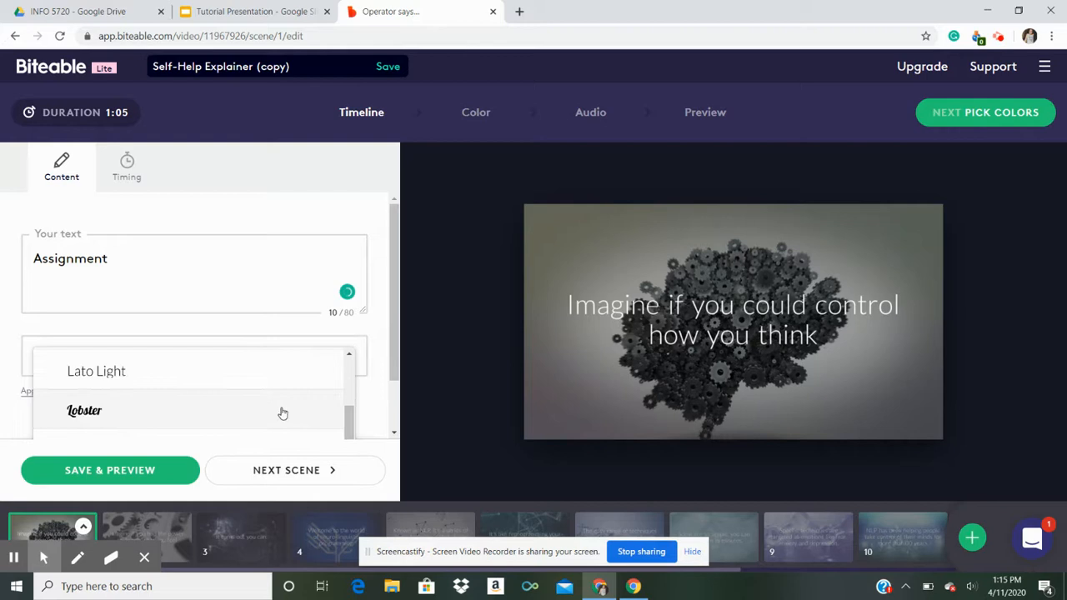
{"action": "left_click", "coordinate": [255, 375]}
{"action": "left_click", "coordinate": [69, 468]}
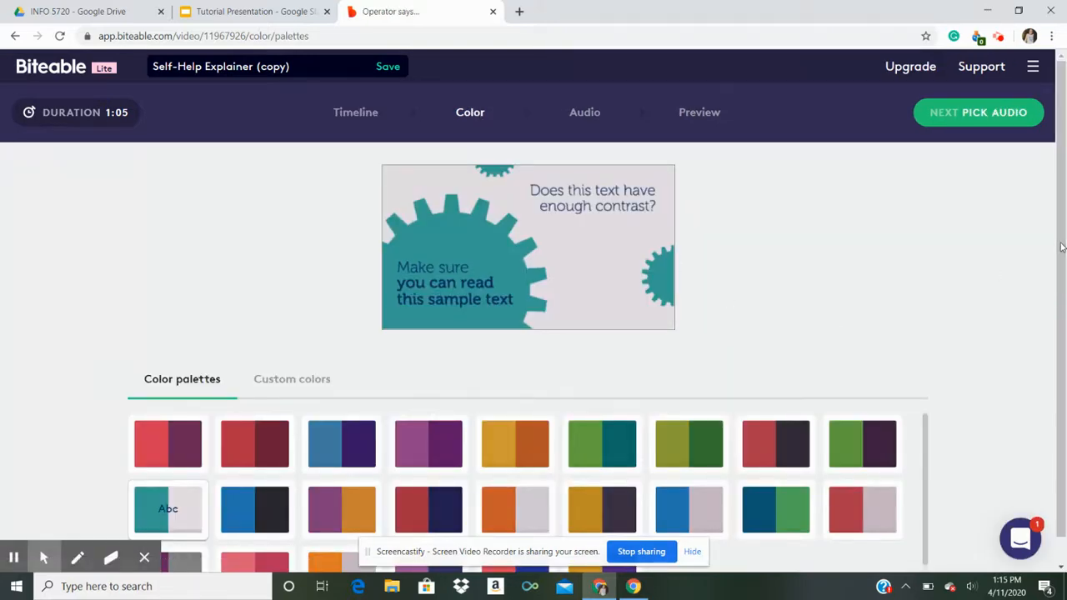
Apply the red and navy blue color palette to the video.
{"action": "scroll", "coordinate": [1054, 252], "scroll_direction": "down", "scroll_amount": 1}
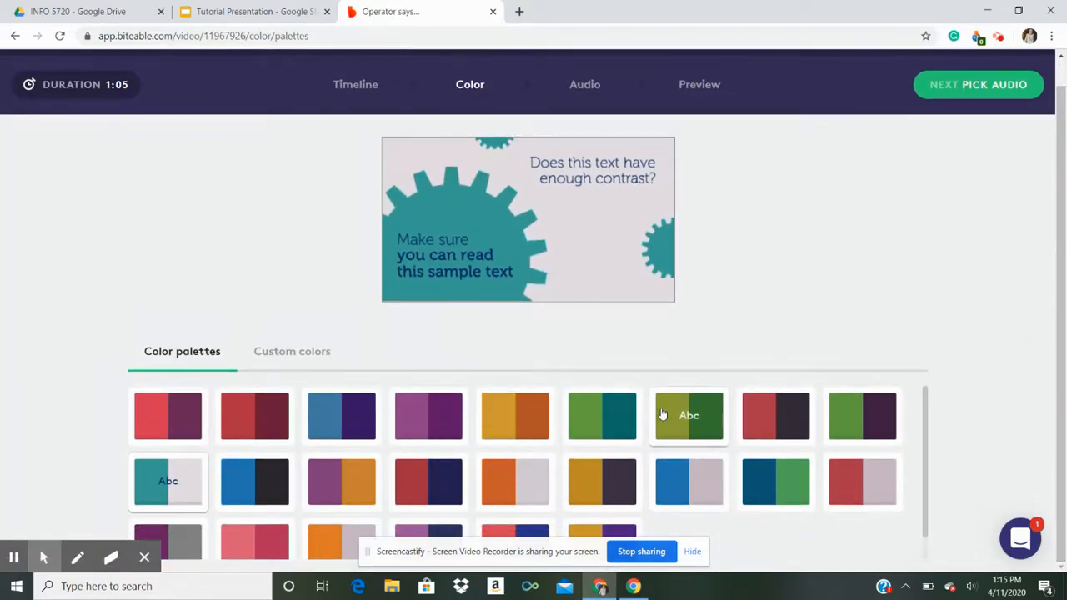
{"action": "left_click", "coordinate": [421, 485]}
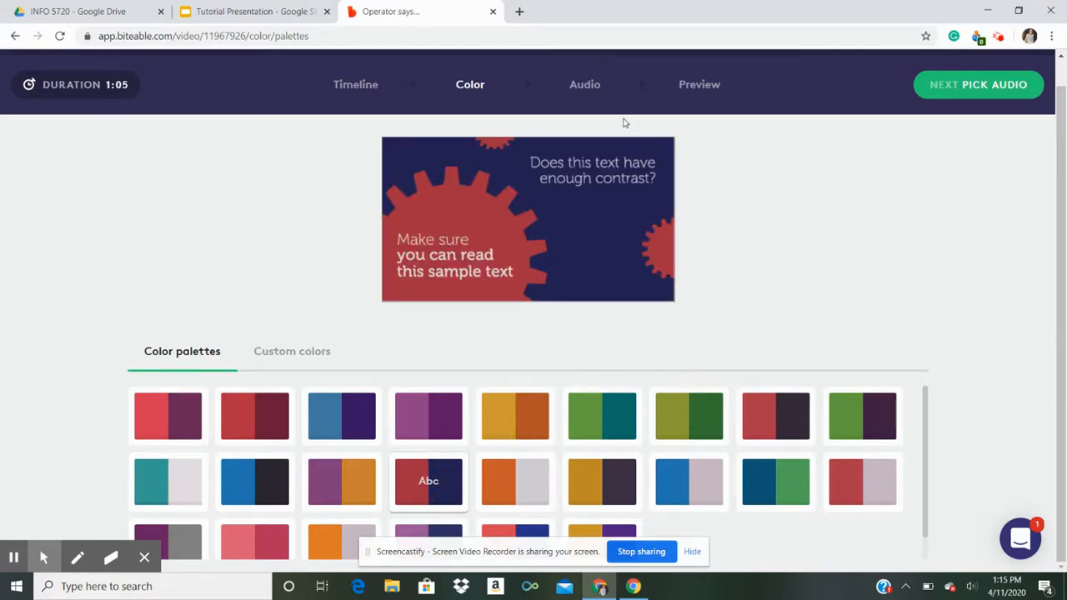
Sample the Playful Beach and Bright Days Ahead tracks and choose Alternative - Bright Days Ahead as the video's audio.
{"action": "left_click", "coordinate": [584, 86]}
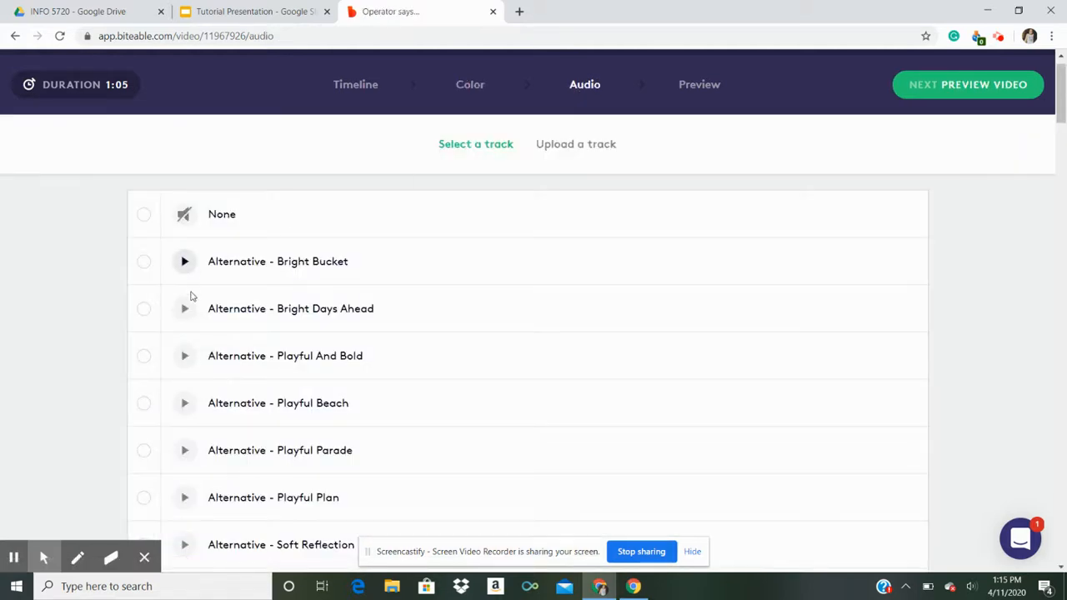
{"action": "left_click", "coordinate": [184, 403]}
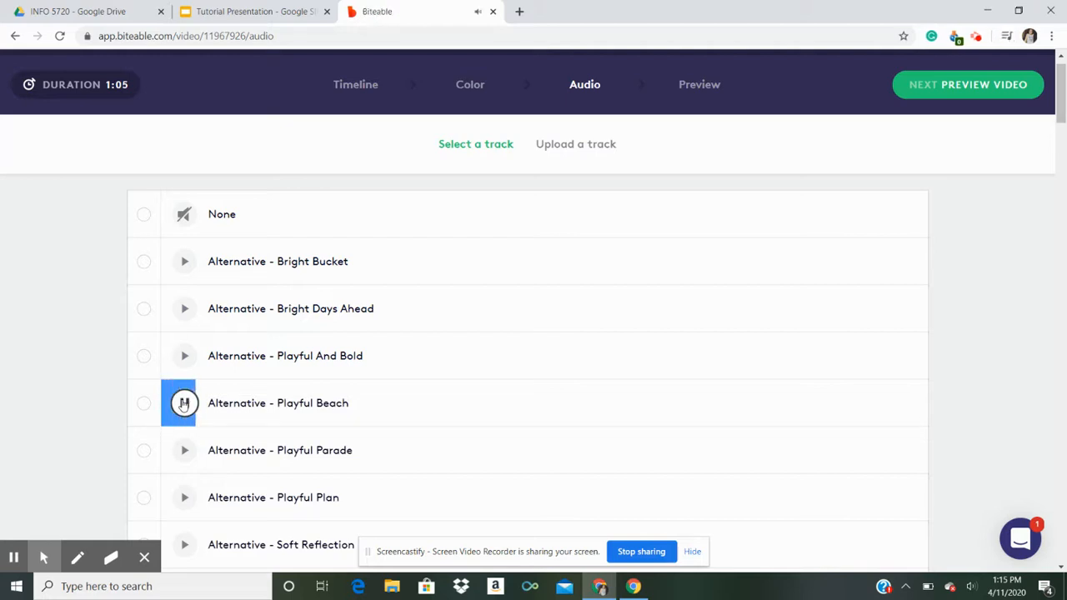
{"action": "left_click", "coordinate": [184, 403]}
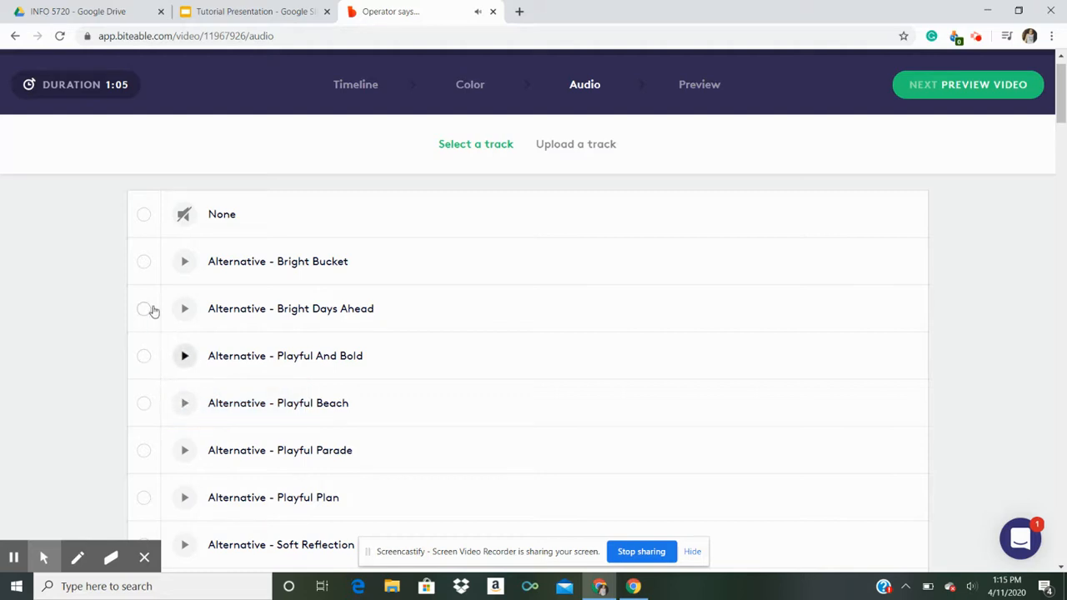
{"action": "left_click", "coordinate": [179, 312]}
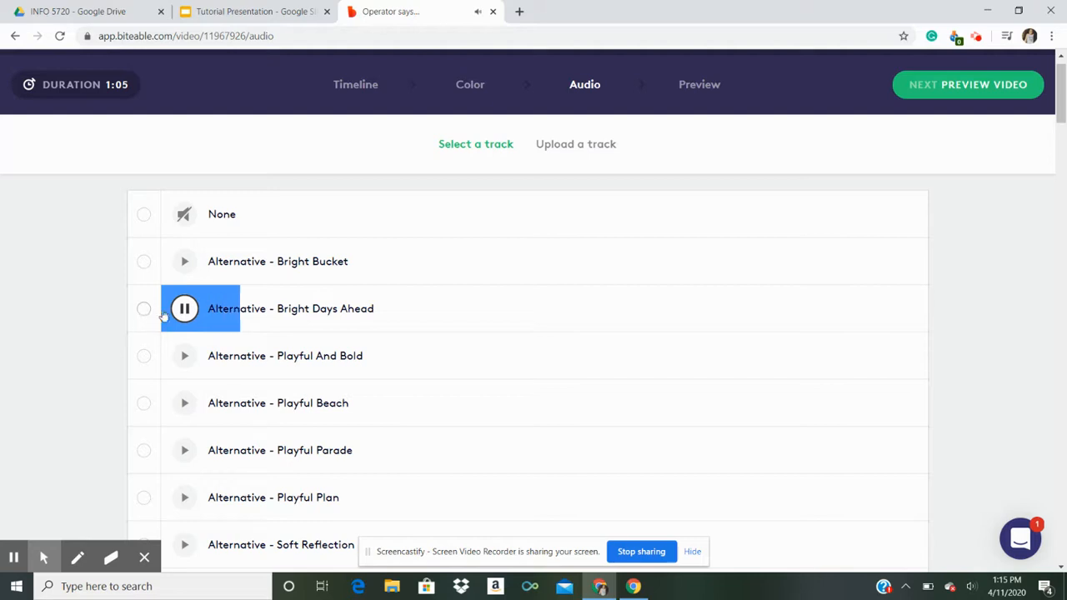
{"action": "left_click", "coordinate": [184, 309]}
{"action": "left_click", "coordinate": [143, 314]}
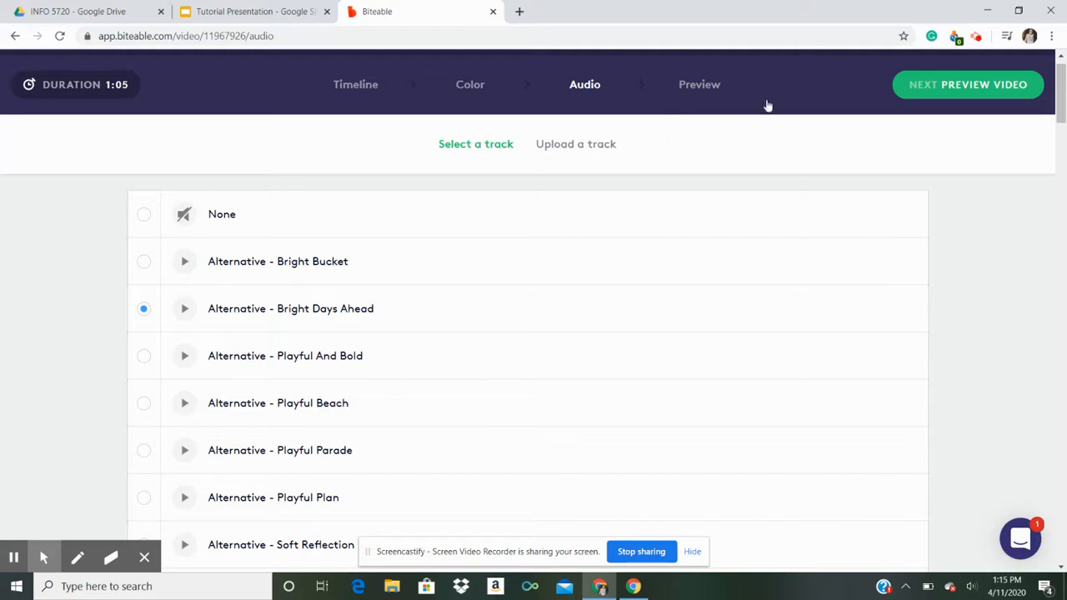
Build the preview of the edited video and play its opening scenes, pausing at the second scene.
{"action": "left_click", "coordinate": [357, 85]}
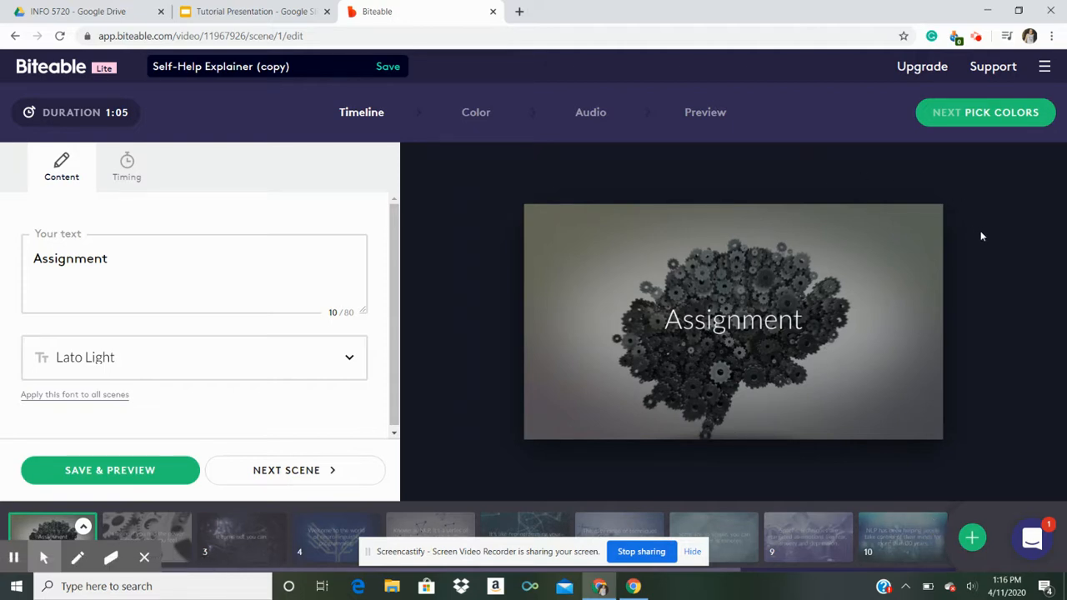
{"action": "left_click", "coordinate": [721, 114]}
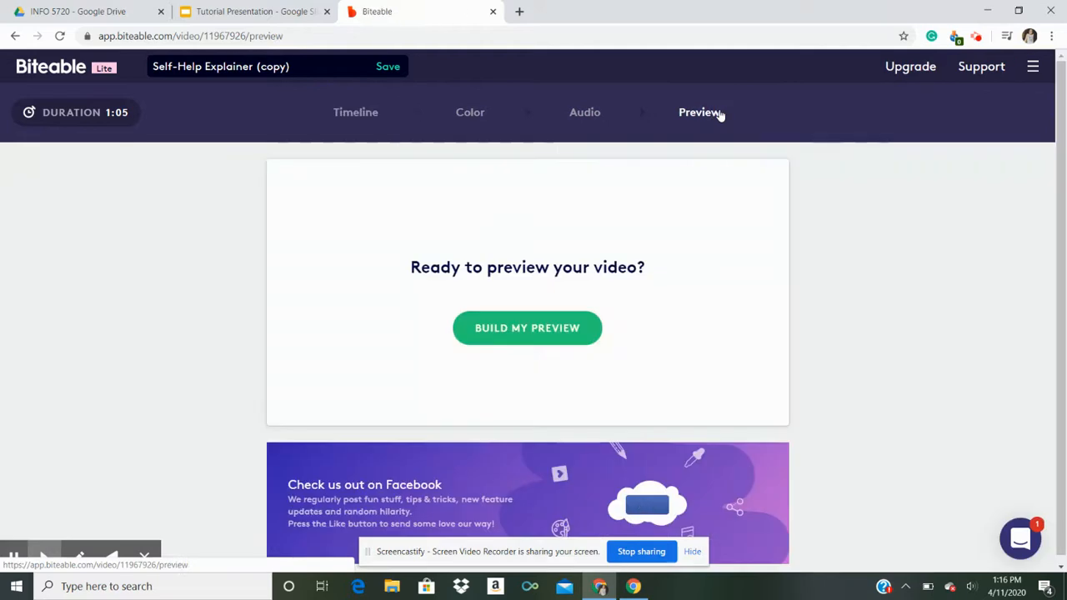
{"action": "left_click", "coordinate": [527, 331]}
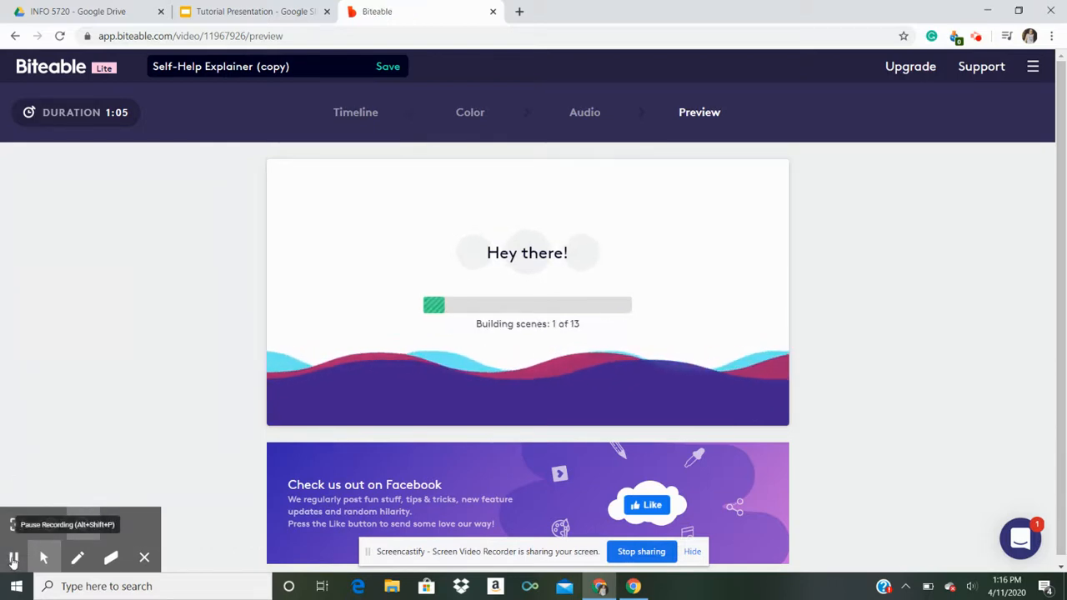
{"action": "left_click", "coordinate": [15, 557]}
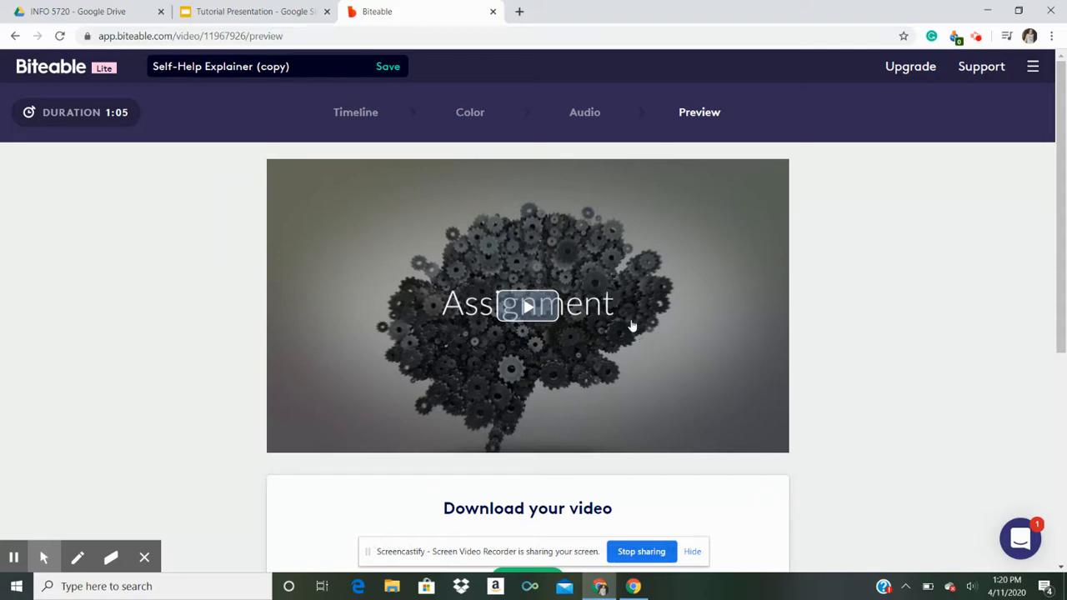
{"action": "left_click", "coordinate": [526, 307]}
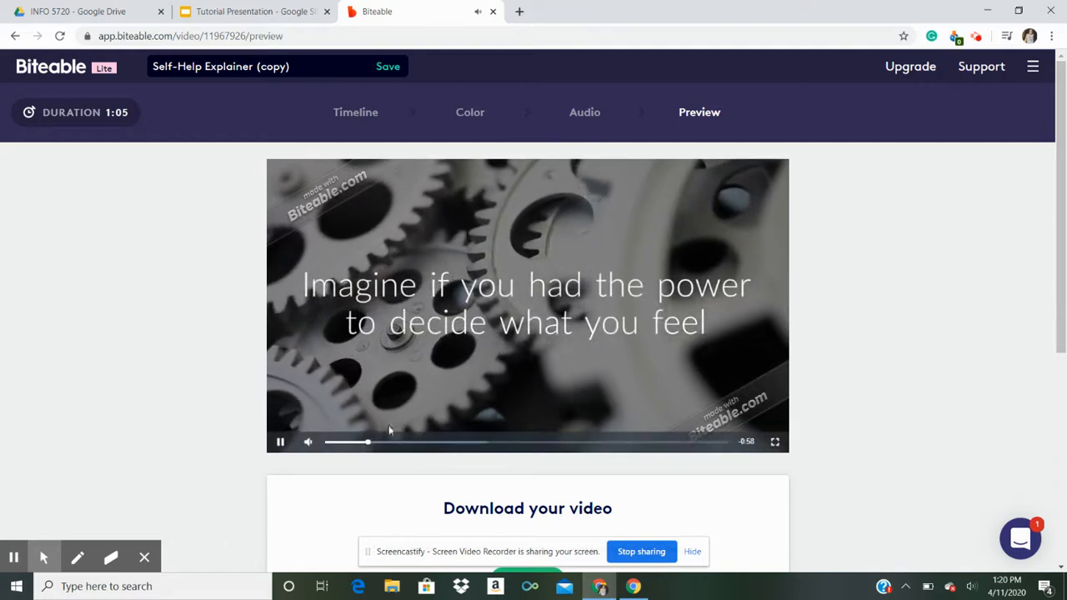
{"action": "left_click", "coordinate": [280, 441]}
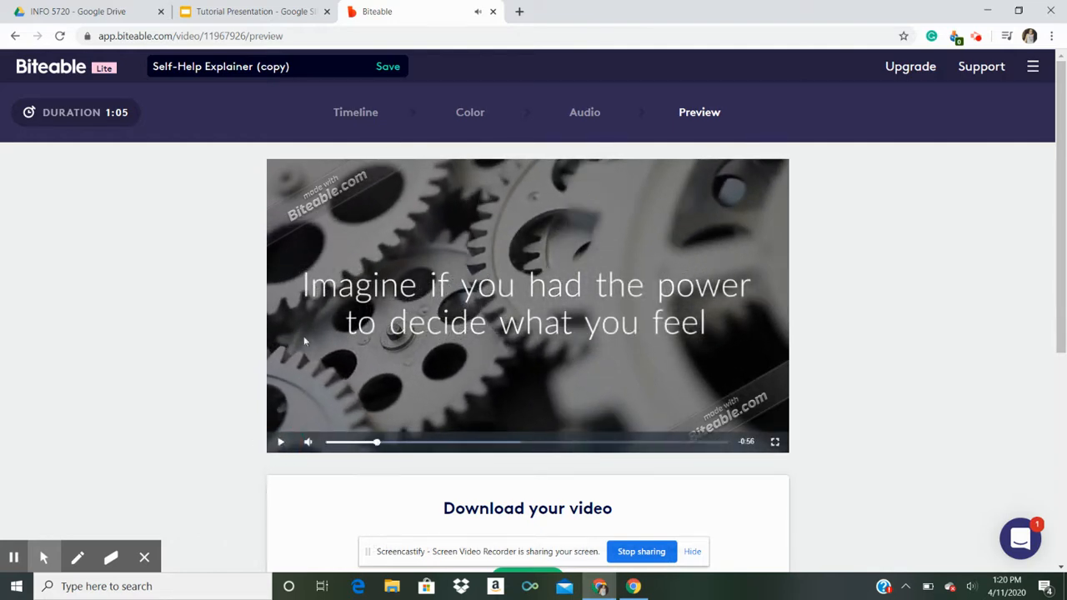
Publish the video to a shareable Biteable page.
{"action": "left_click_drag", "start_coordinate": [1060, 245], "coordinate": [1060, 468]}
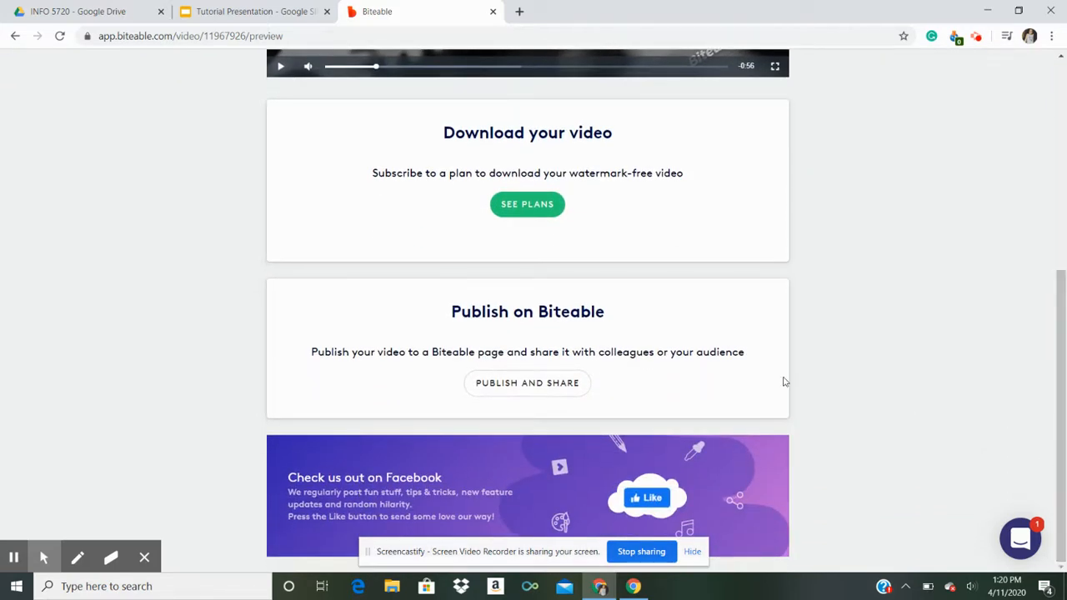
{"action": "left_click", "coordinate": [542, 383]}
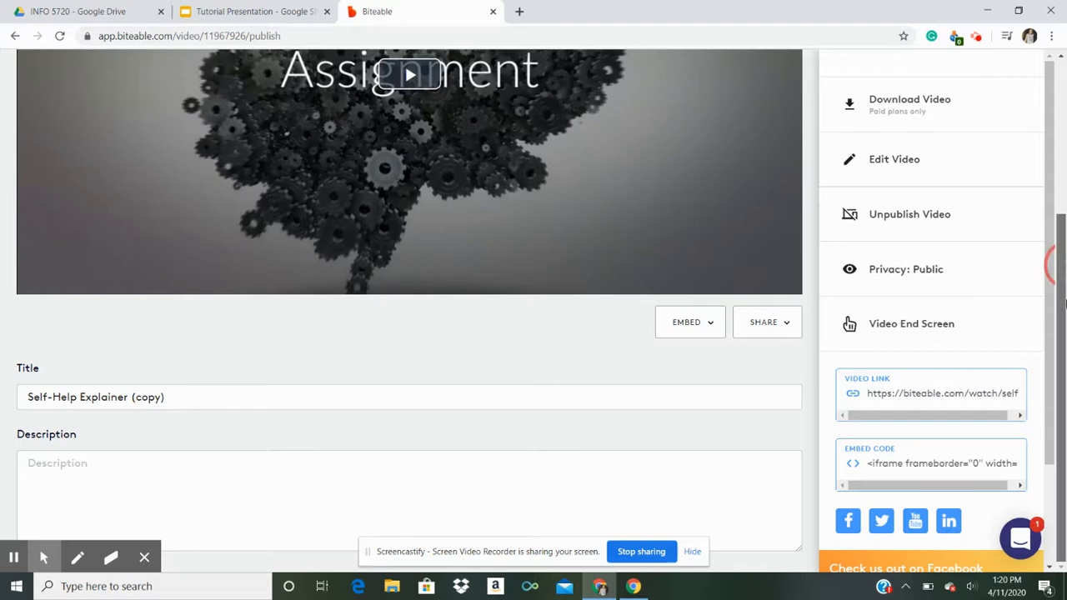
Examine the published video's sharing destinations, embed code and Video End Screen settings.
{"action": "left_click", "coordinate": [791, 326]}
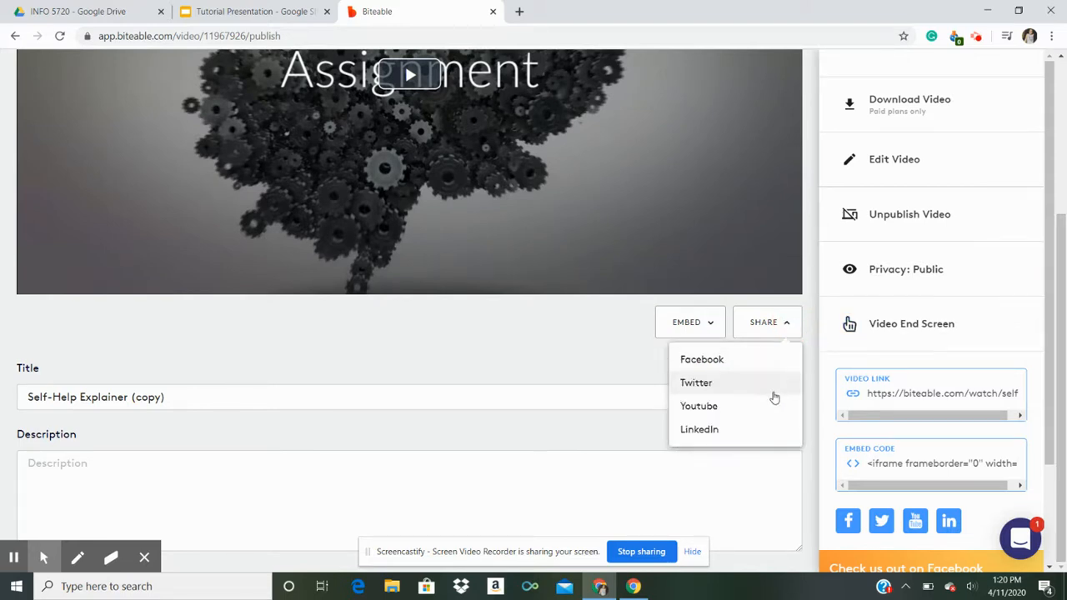
{"action": "left_click", "coordinate": [590, 334]}
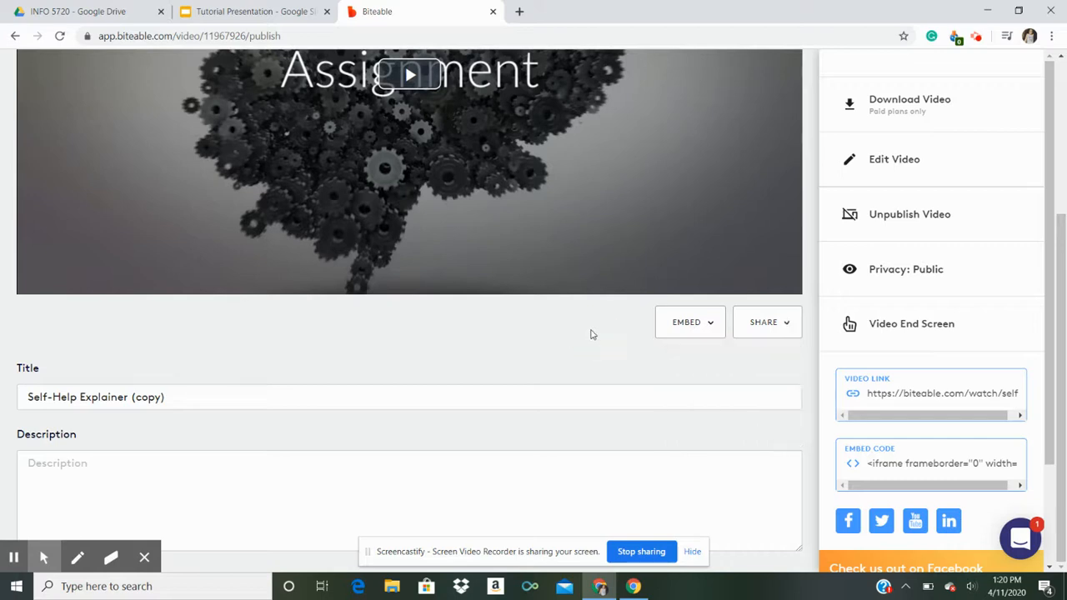
{"action": "left_click", "coordinate": [705, 336]}
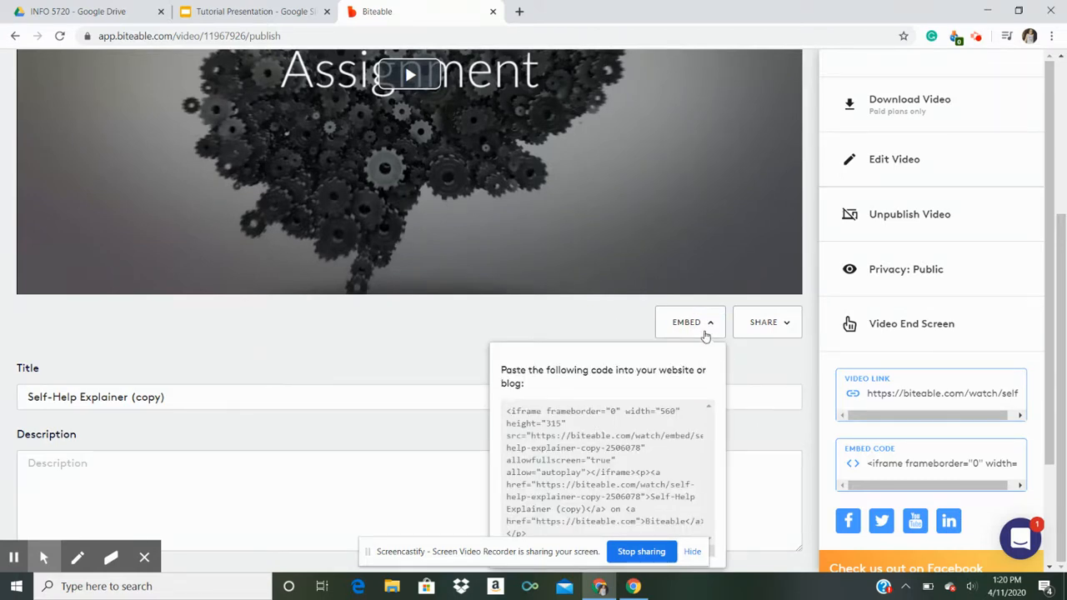
{"action": "left_click_drag", "start_coordinate": [1052, 291], "coordinate": [1048, 449]}
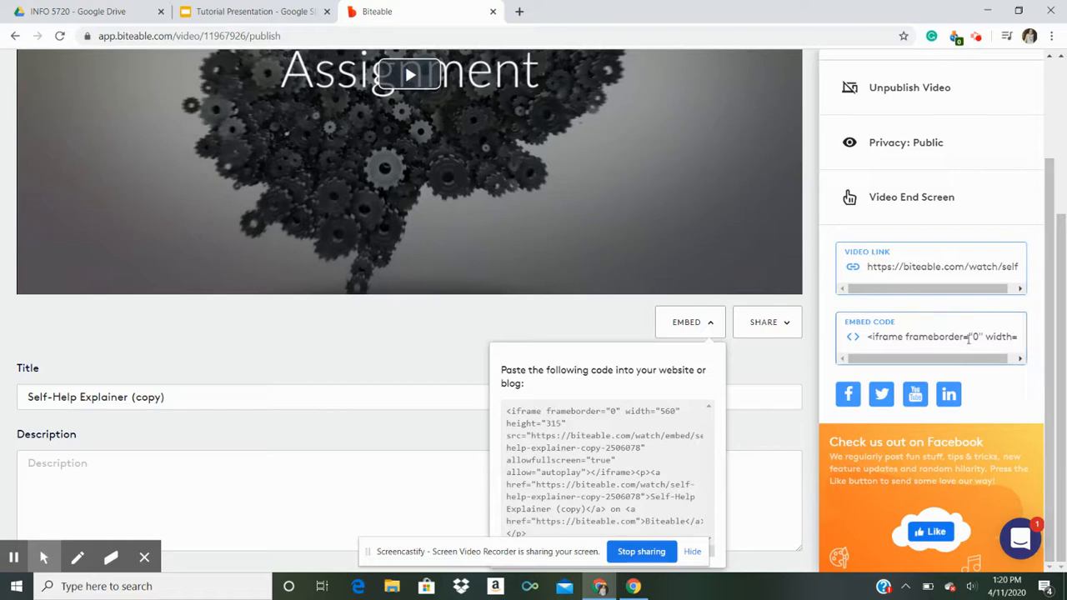
{"action": "left_click", "coordinate": [947, 199]}
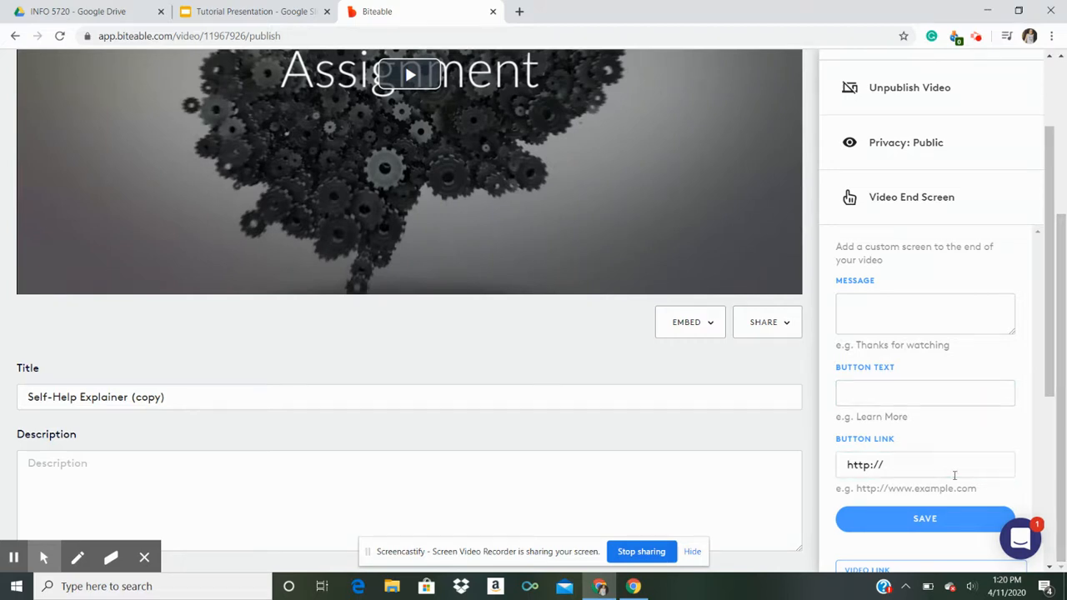
{"action": "left_click_drag", "start_coordinate": [1057, 360], "coordinate": [1060, 258]}
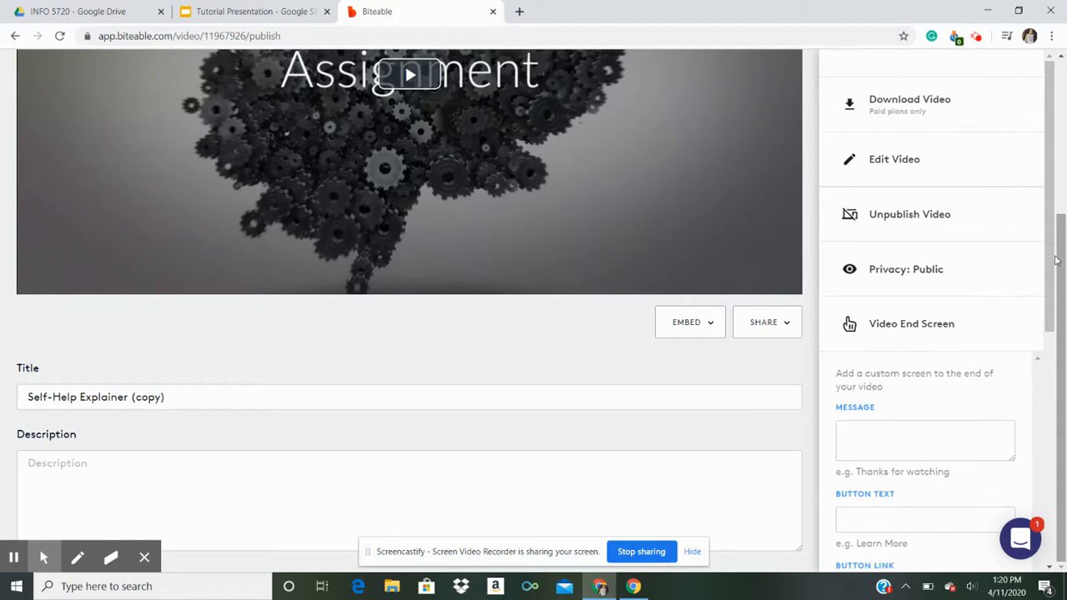
Leave the published video, return to the list of all videos and start creating a new video.
{"action": "left_click", "coordinate": [15, 36]}
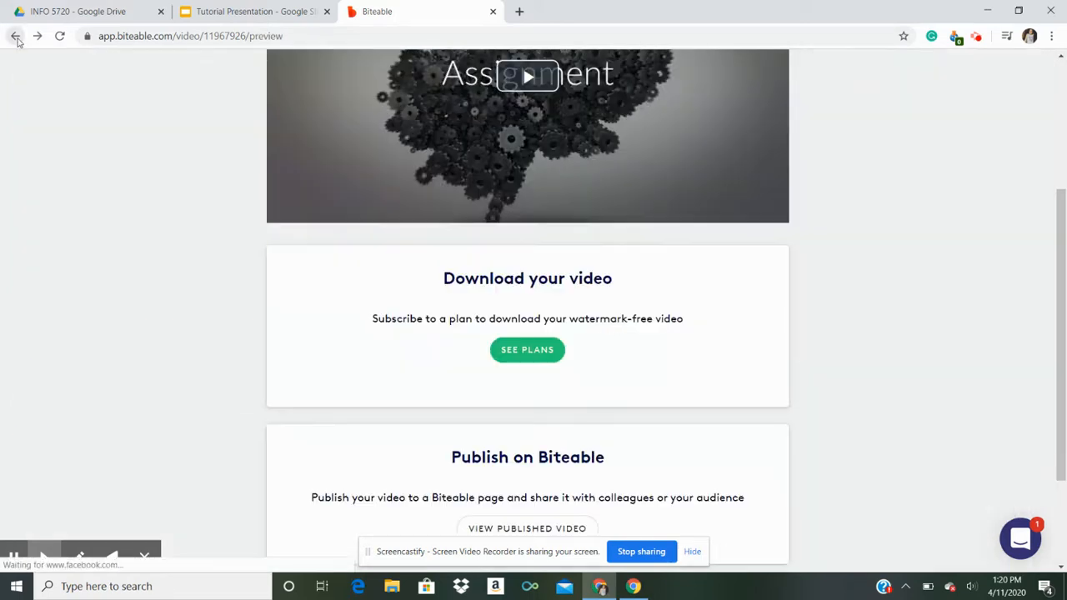
{"action": "left_click_drag", "start_coordinate": [1063, 233], "coordinate": [1065, 100]}
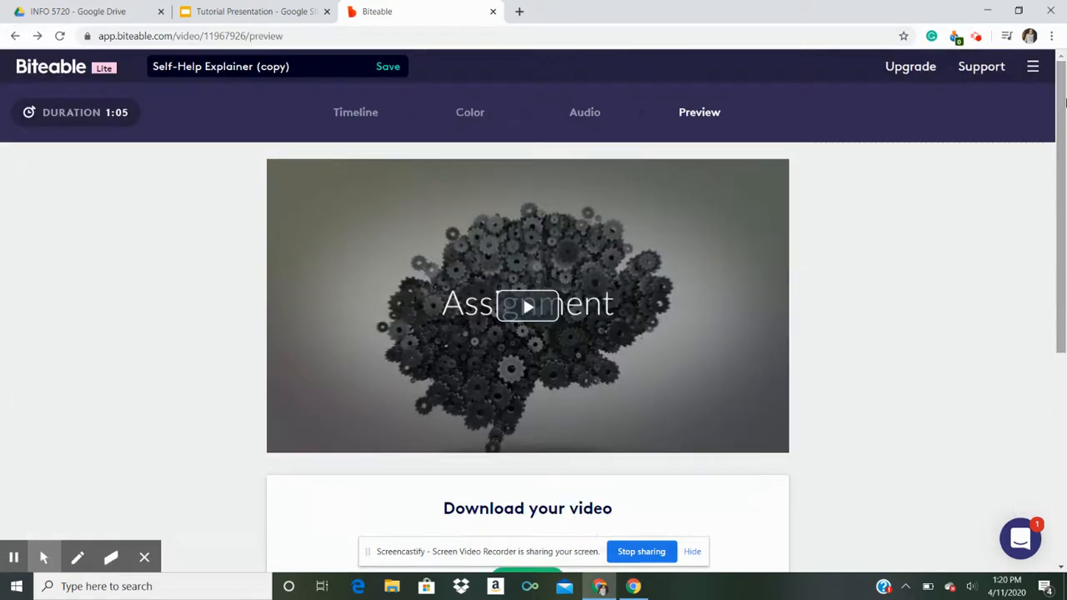
{"action": "left_click", "coordinate": [102, 70]}
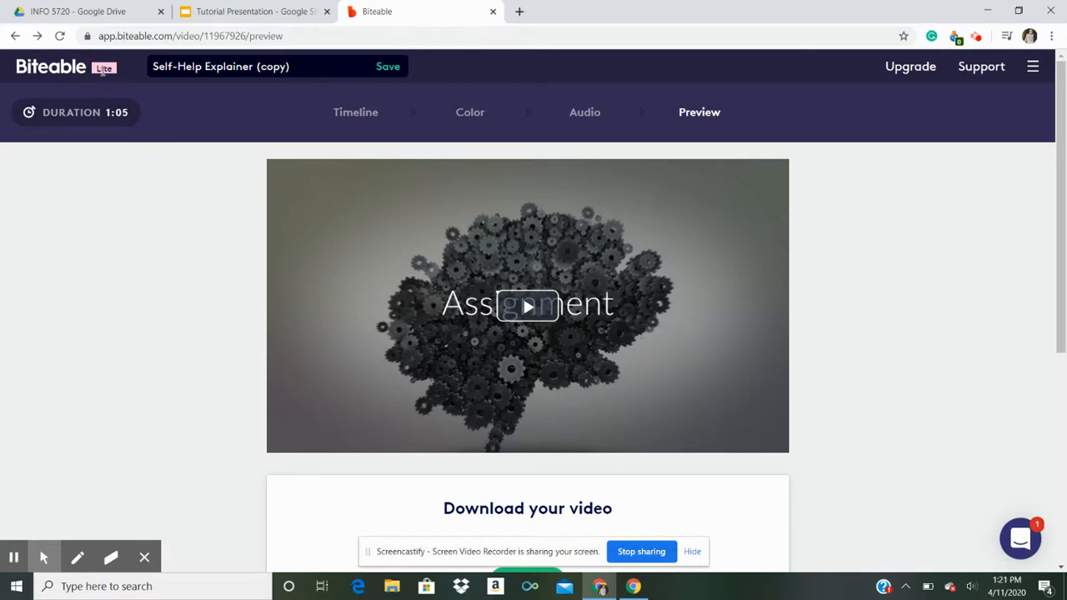
{"action": "left_click", "coordinate": [33, 67]}
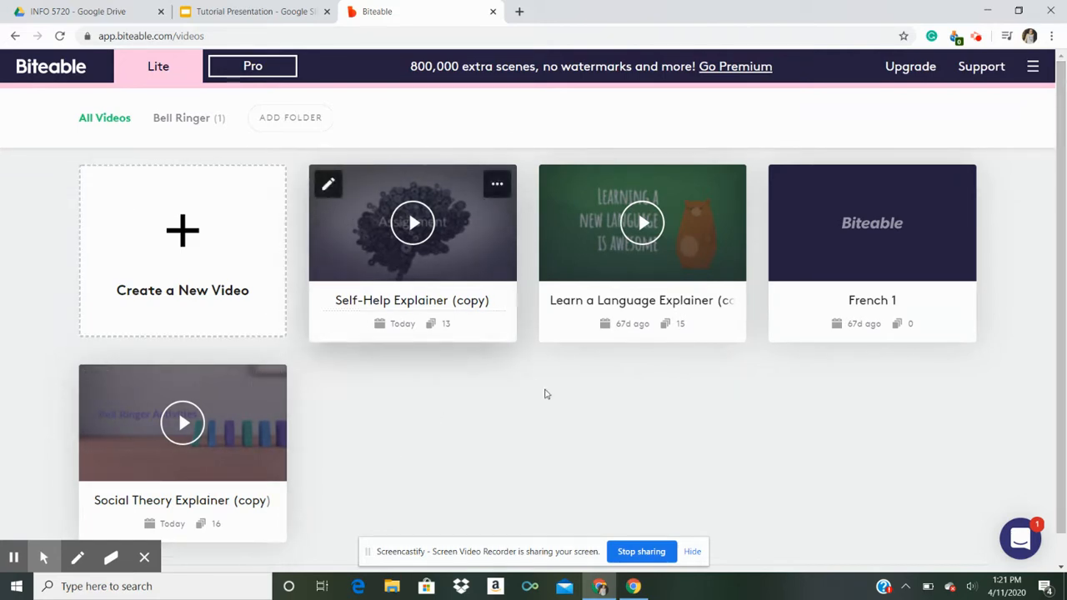
{"action": "left_click", "coordinate": [192, 235]}
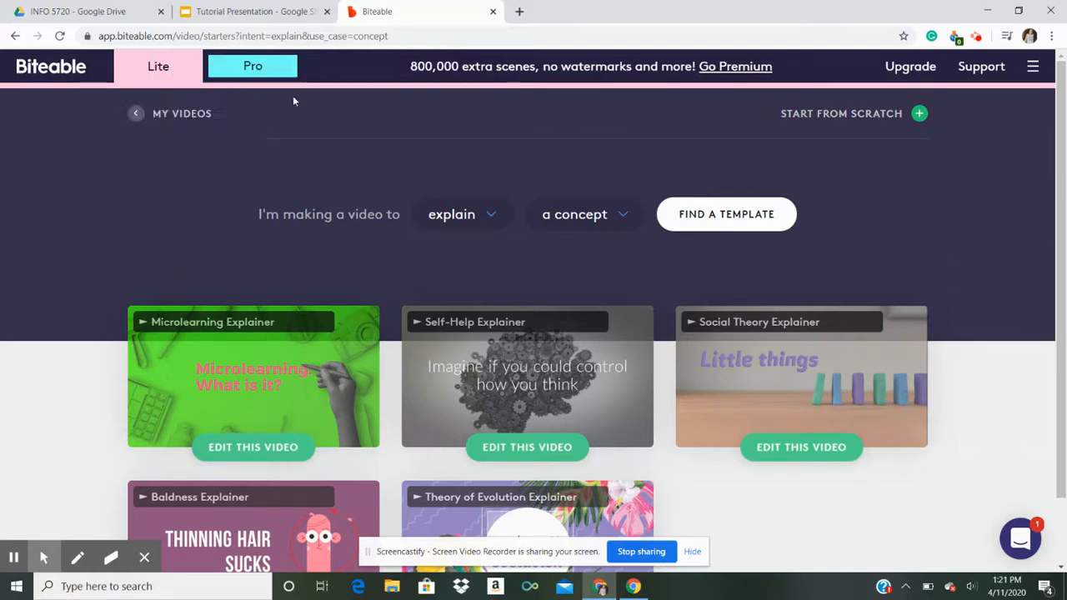
Create a new video project from scratch titled "Bell Ringer".
{"action": "left_click", "coordinate": [919, 117]}
{"action": "left_click", "coordinate": [612, 264]}
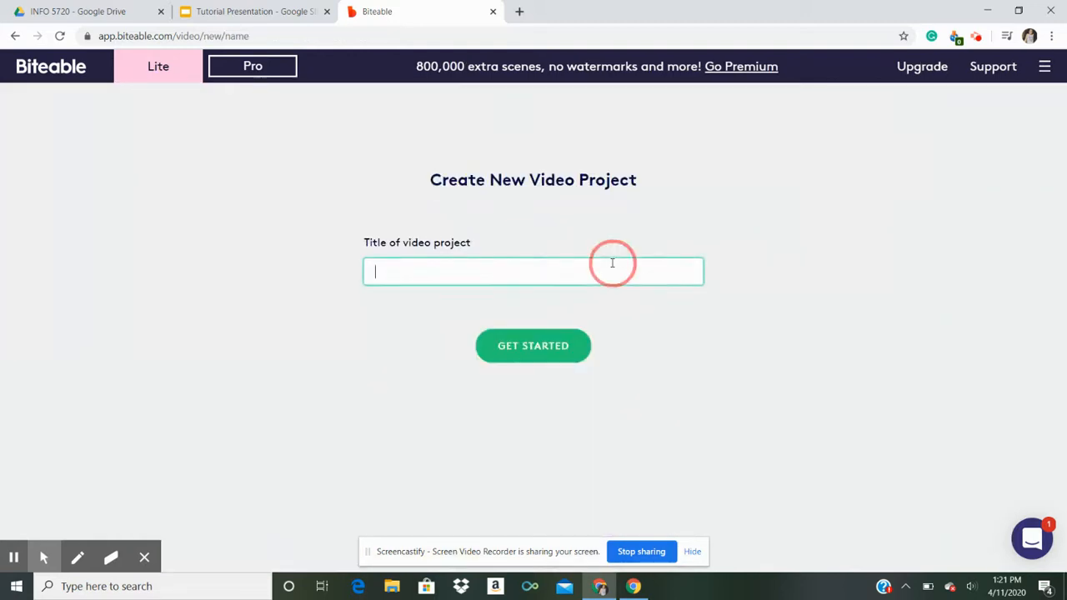
{"action": "type", "text": "Bell Ringer"}
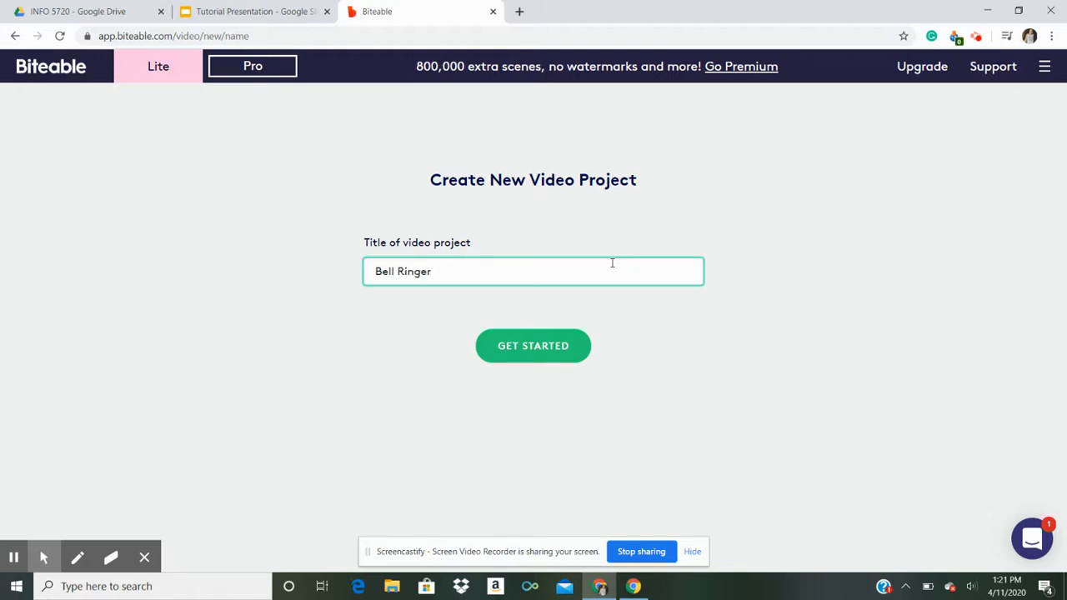
{"action": "left_click", "coordinate": [523, 352]}
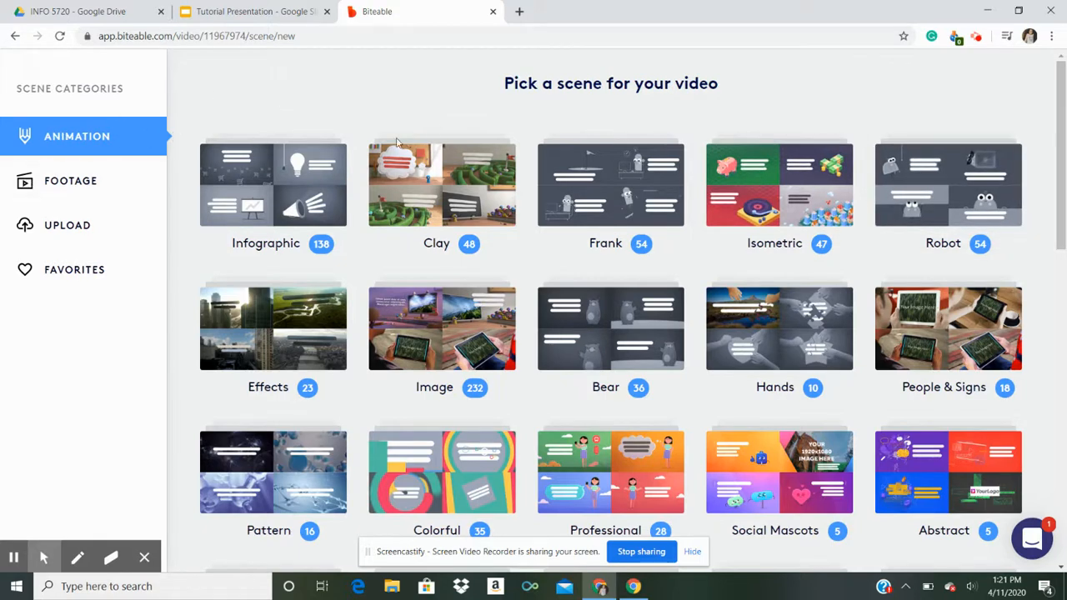
Look through the animation, basic footage and upload scenes available for the video.
{"action": "left_click_drag", "start_coordinate": [1064, 136], "coordinate": [1062, 304]}
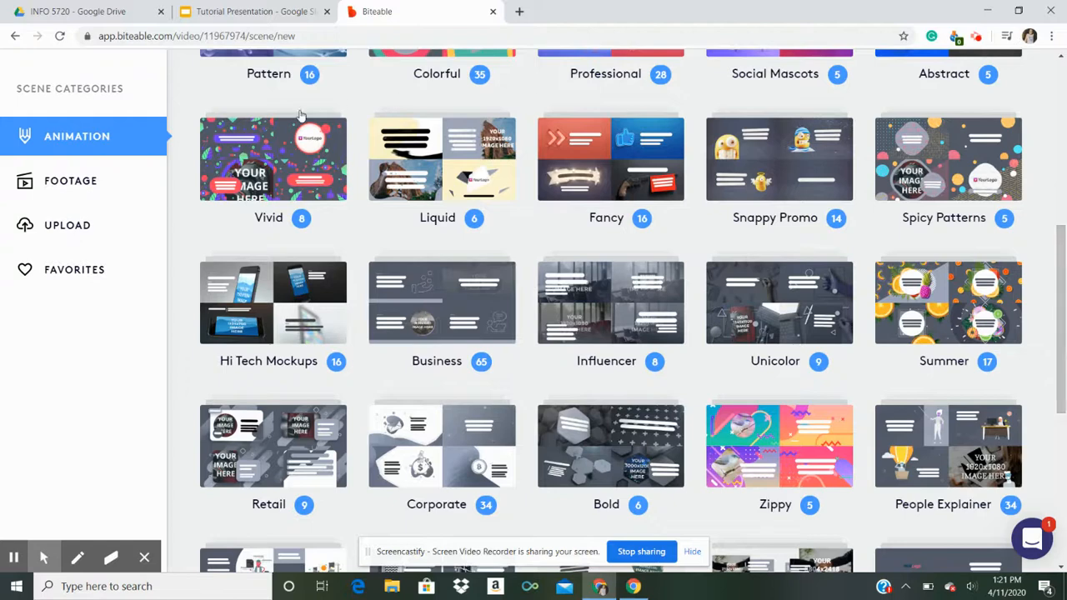
{"action": "left_click", "coordinate": [61, 185]}
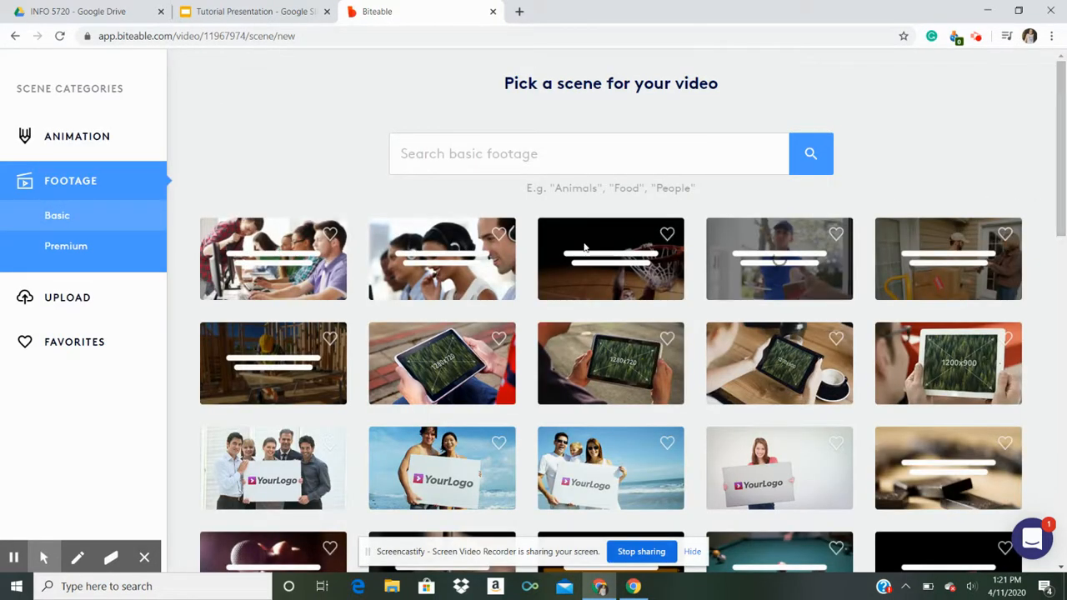
{"action": "left_click_drag", "start_coordinate": [1056, 167], "coordinate": [1065, 240]}
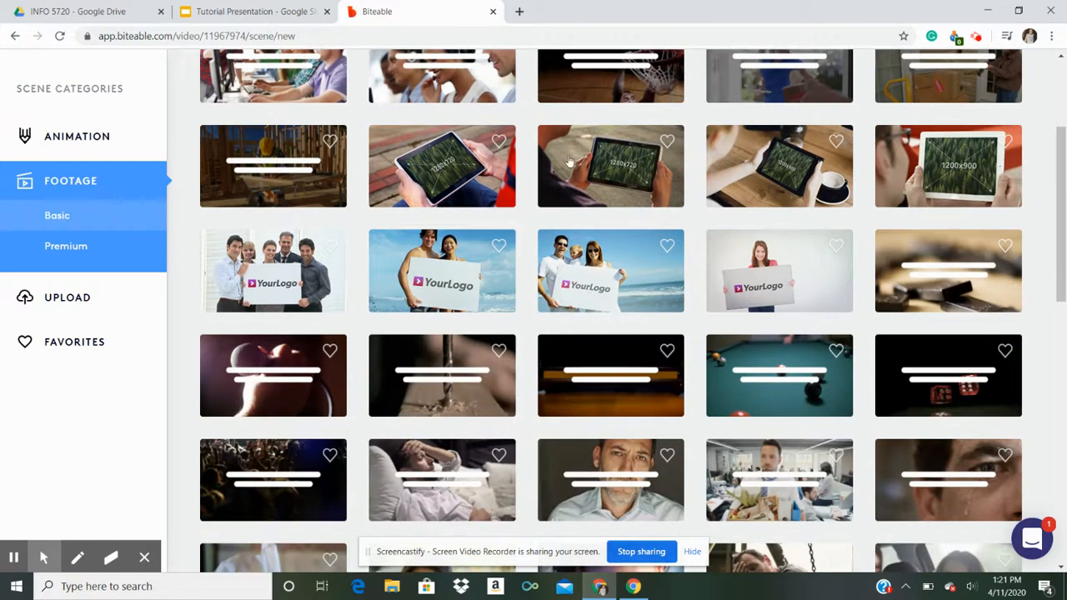
{"action": "left_click", "coordinate": [52, 298]}
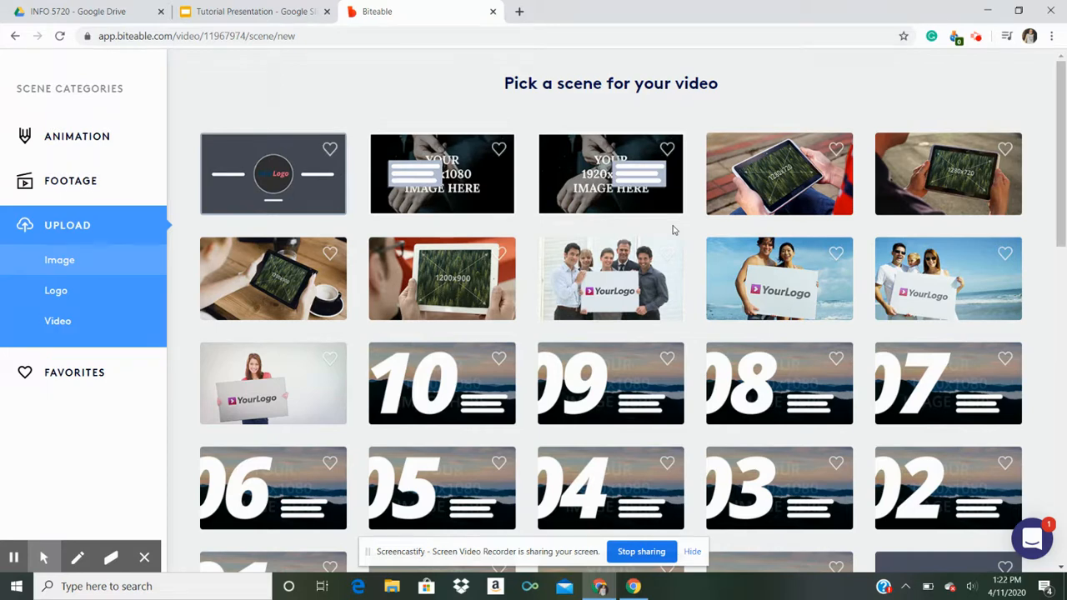
Add the Clay animation scene with the blue oval sign as the video's first scene.
{"action": "left_click", "coordinate": [76, 137]}
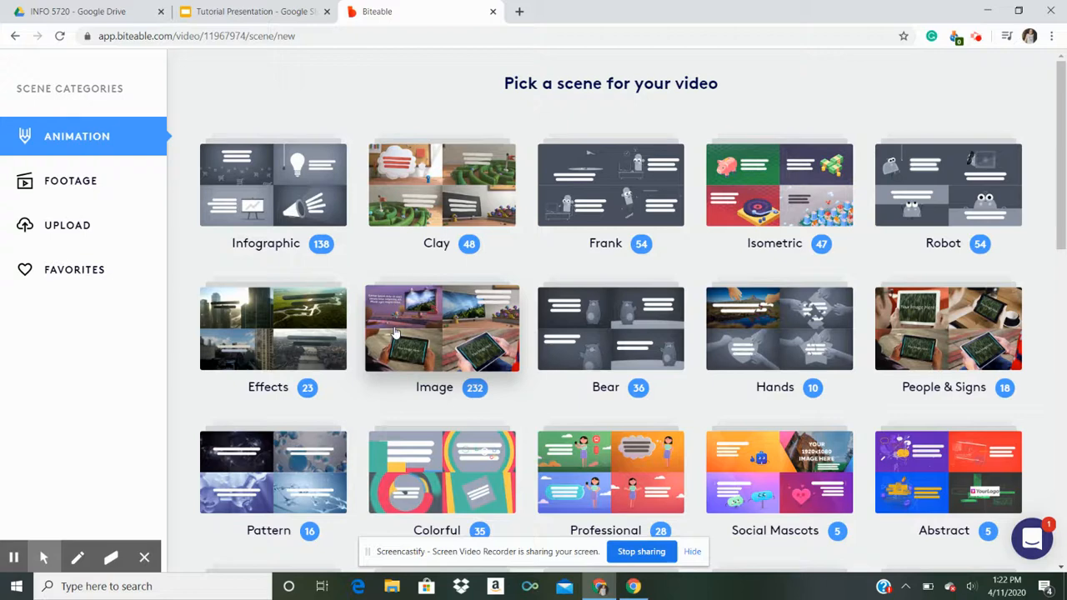
{"action": "left_click", "coordinate": [447, 184]}
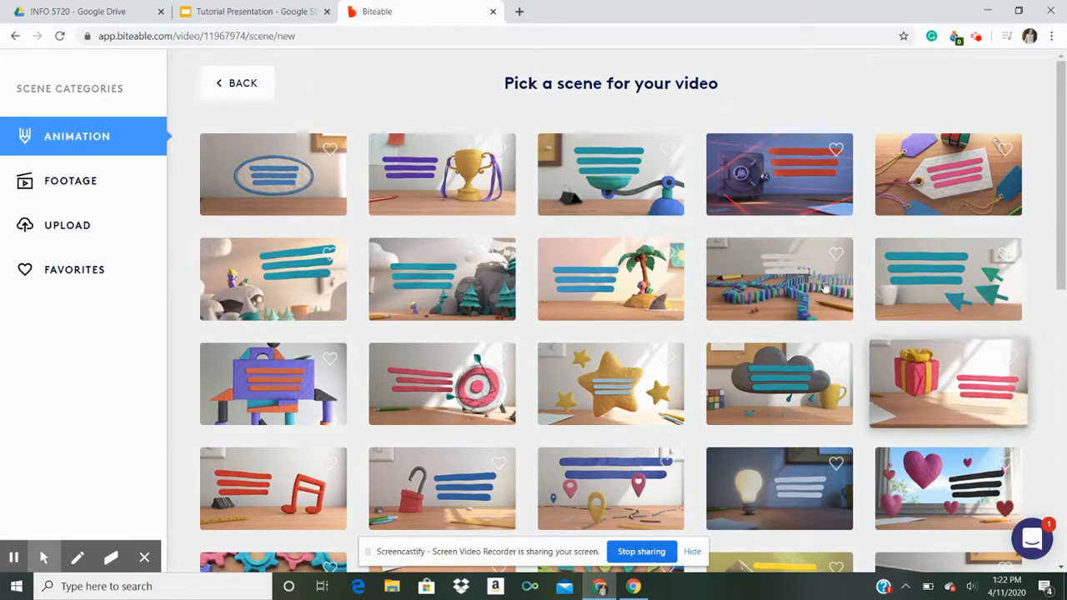
{"action": "scroll", "coordinate": [767, 146], "scroll_direction": "down", "scroll_amount": 1}
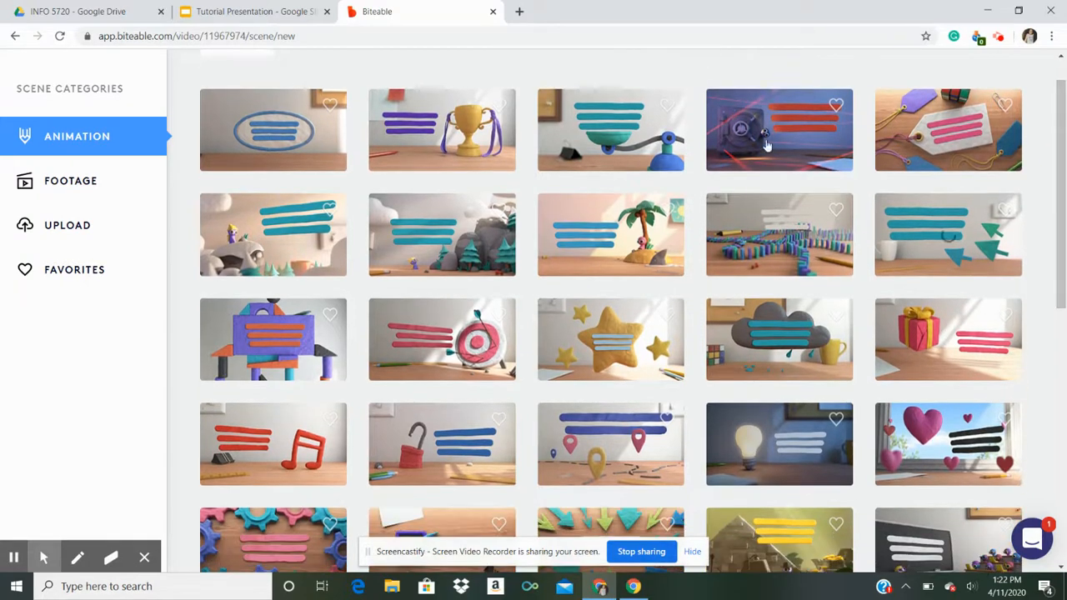
{"action": "mouse_move", "coordinate": [282, 134]}
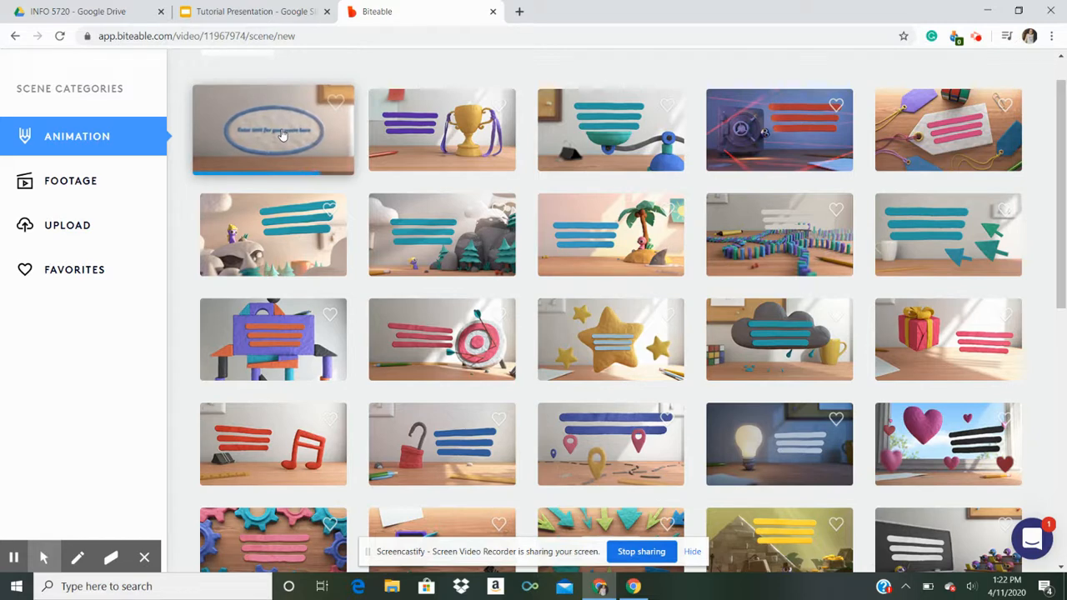
{"action": "left_click", "coordinate": [281, 135]}
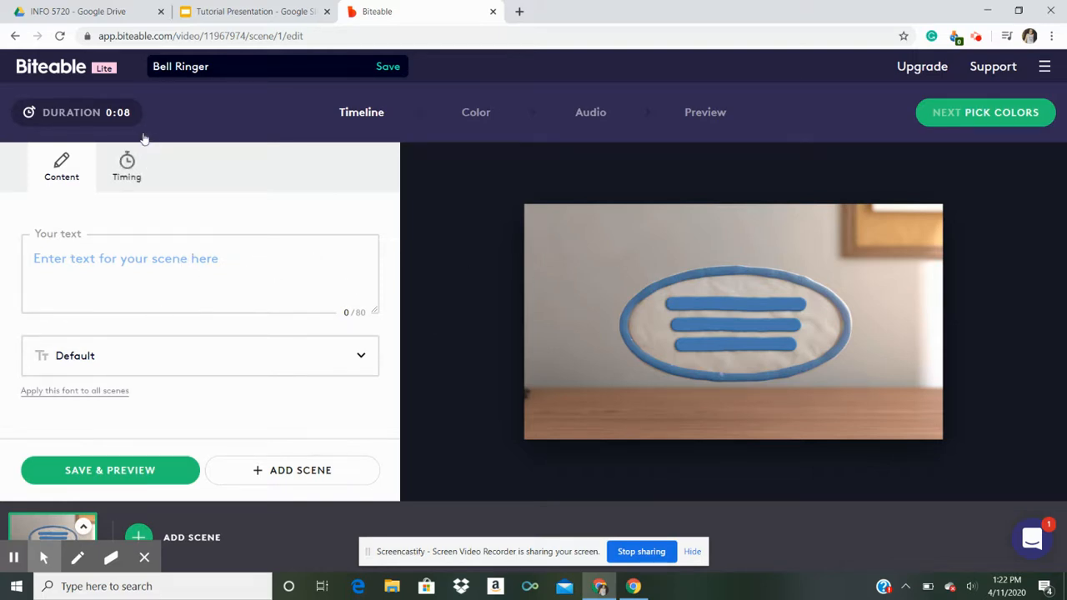
Set the oval sign scene's text to "Bell Ringer" in the Amatic SC font, and save it for preview.
{"action": "left_click", "coordinate": [269, 265]}
{"action": "type", "text": "Bell Ringer"}
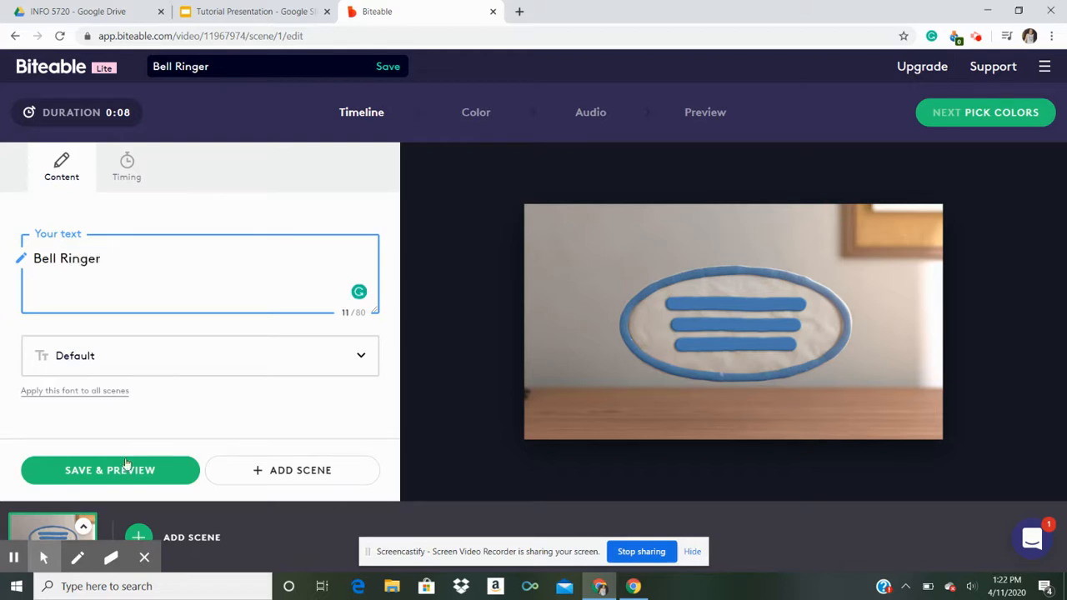
{"action": "left_click", "coordinate": [178, 349]}
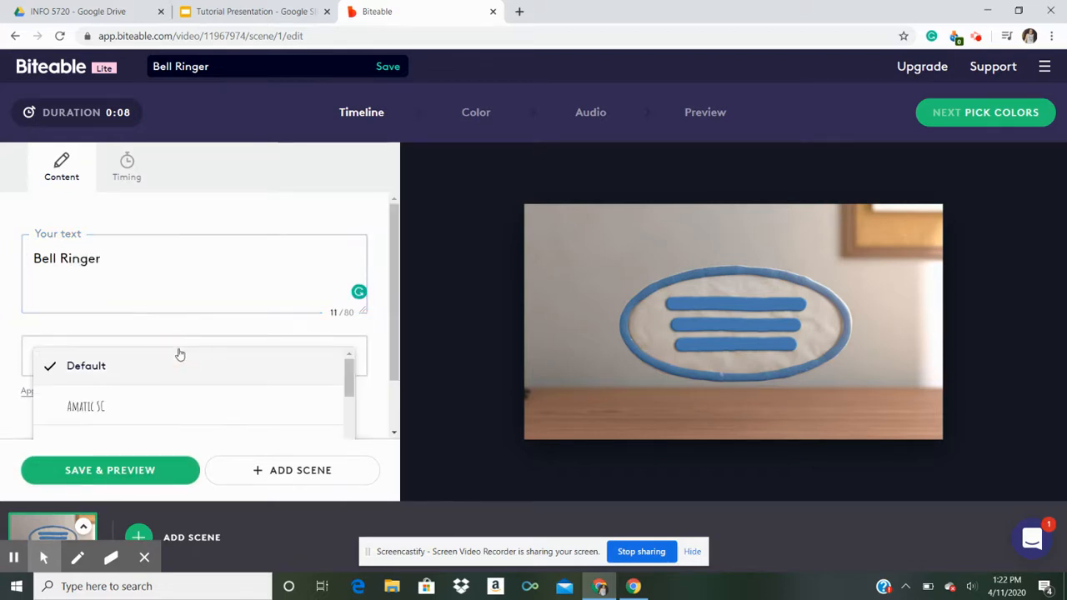
{"action": "left_click", "coordinate": [160, 401]}
{"action": "left_click", "coordinate": [133, 466]}
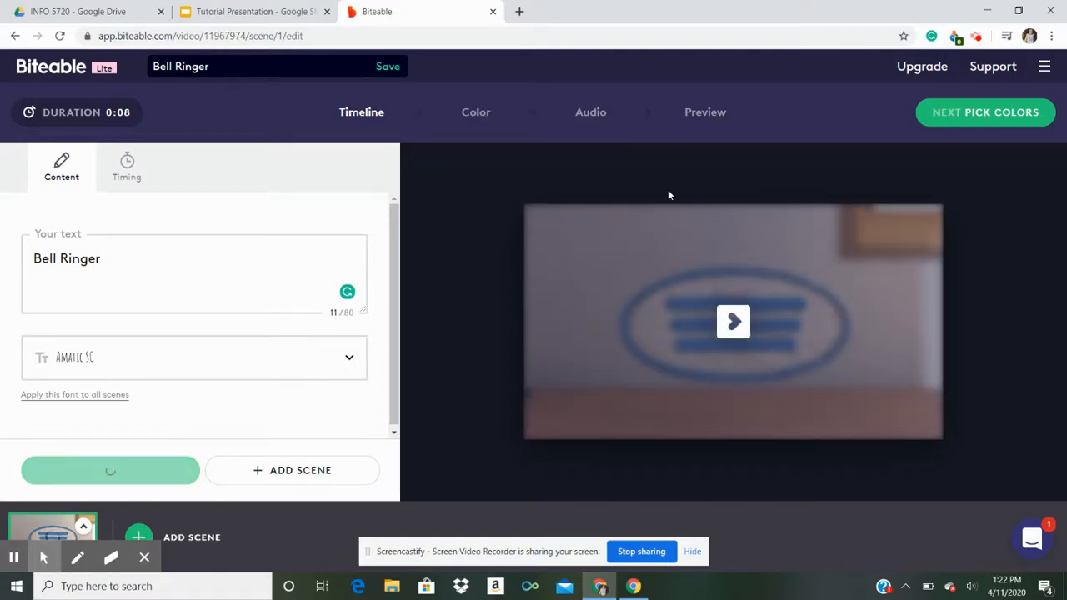
Check the scene's duration options and apply the olive and dark green color palette to the video.
{"action": "left_click", "coordinate": [131, 162]}
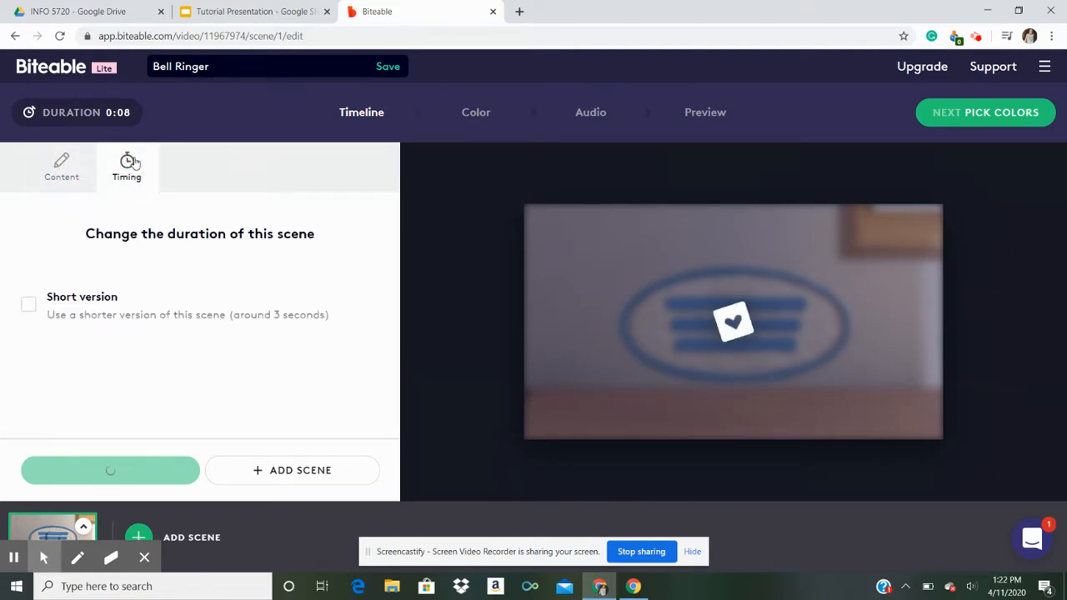
{"action": "left_click", "coordinate": [60, 177]}
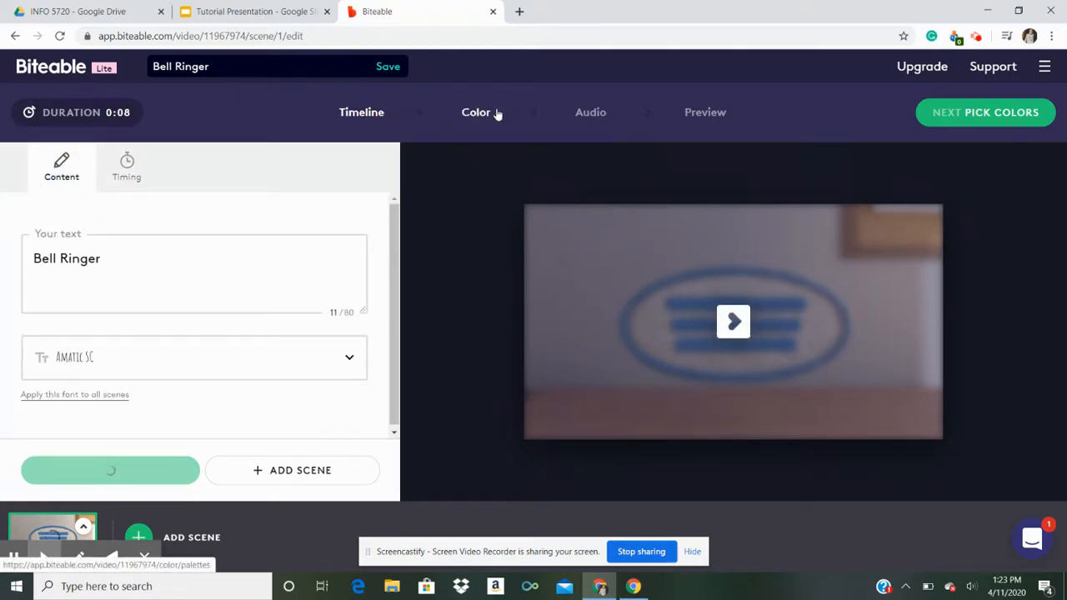
{"action": "left_click", "coordinate": [528, 112]}
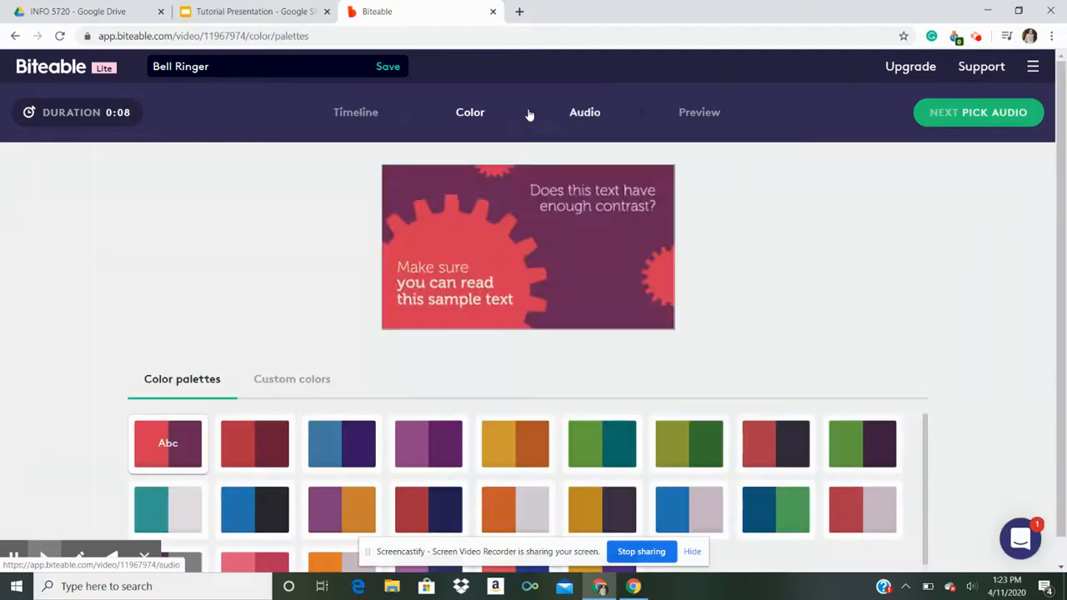
{"action": "left_click", "coordinate": [682, 457]}
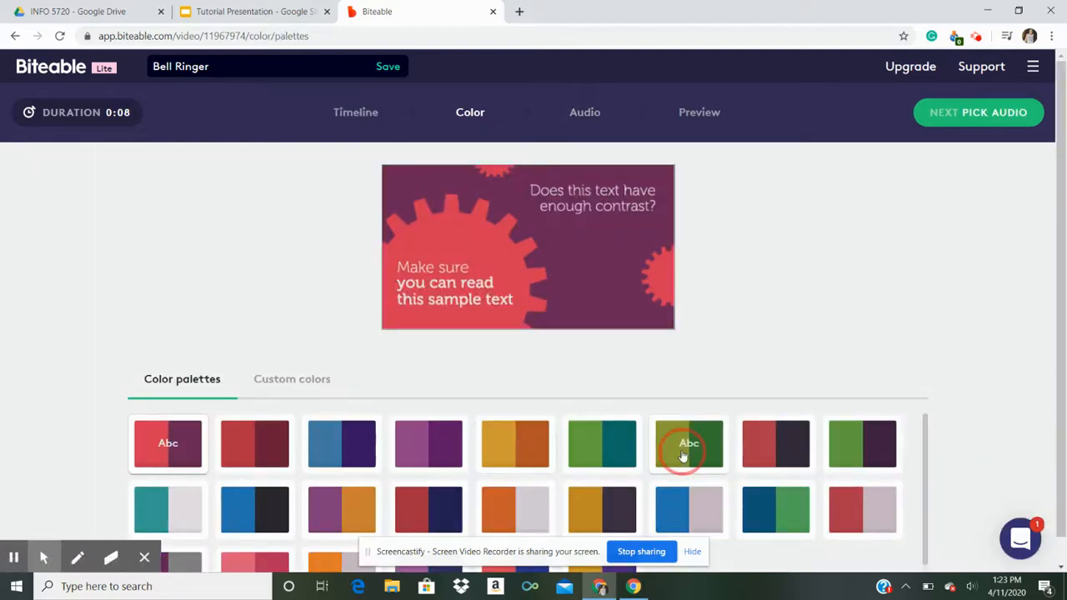
Listen to the audio track "Alternative - Playful Plan" and select it for the video.
{"action": "left_click", "coordinate": [645, 122]}
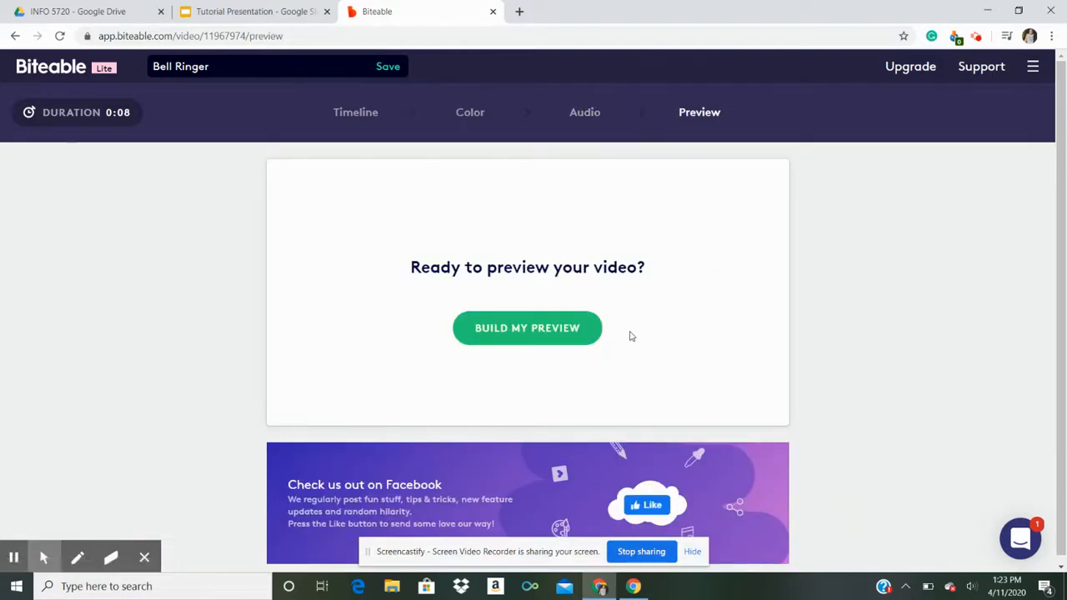
{"action": "left_click", "coordinate": [600, 119]}
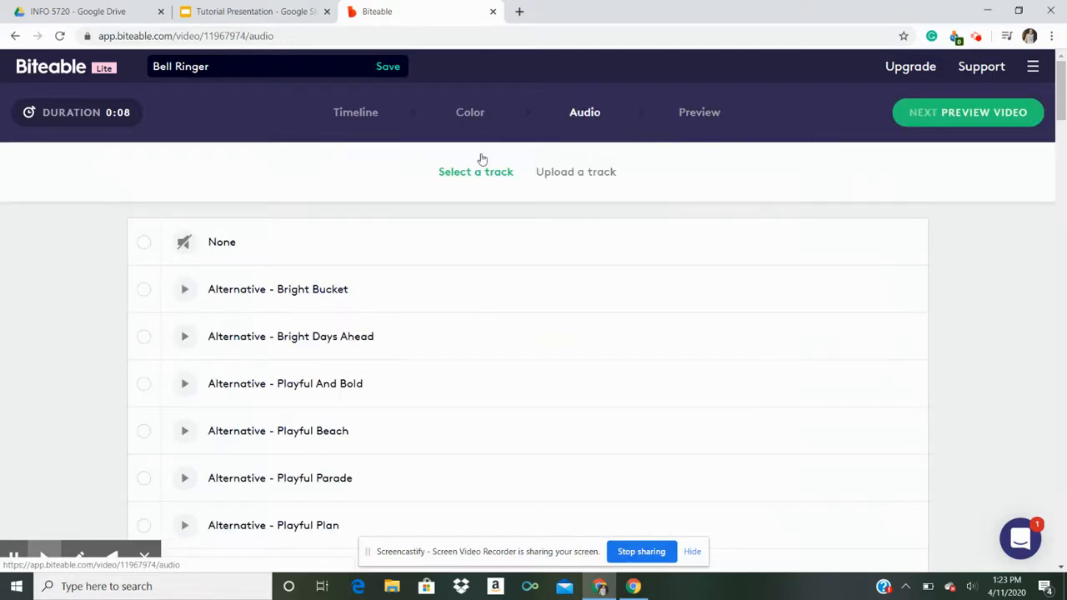
{"action": "left_click", "coordinate": [185, 525]}
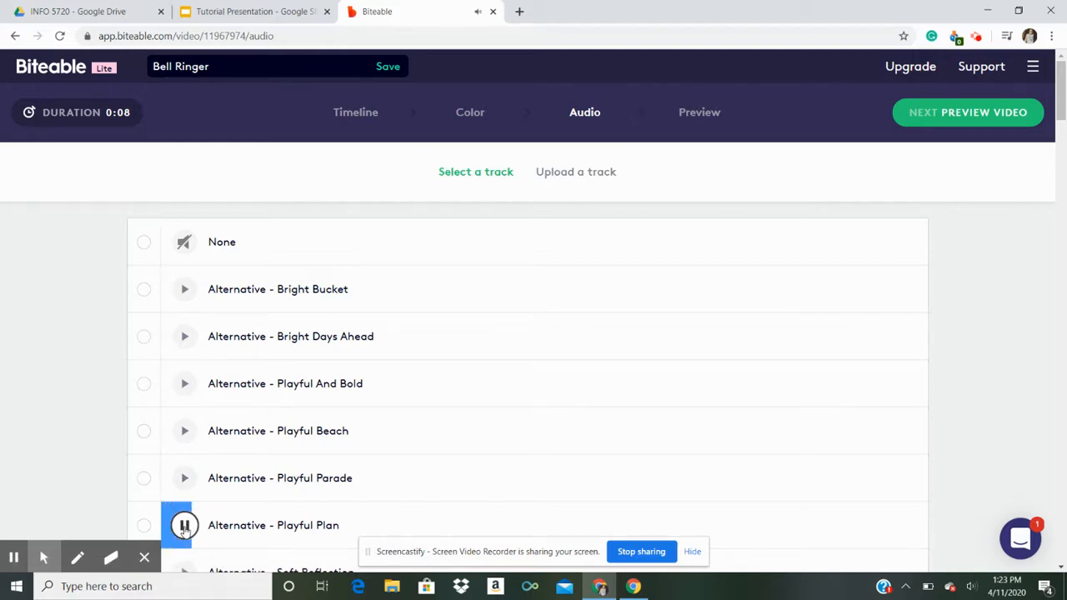
{"action": "left_click", "coordinate": [143, 525]}
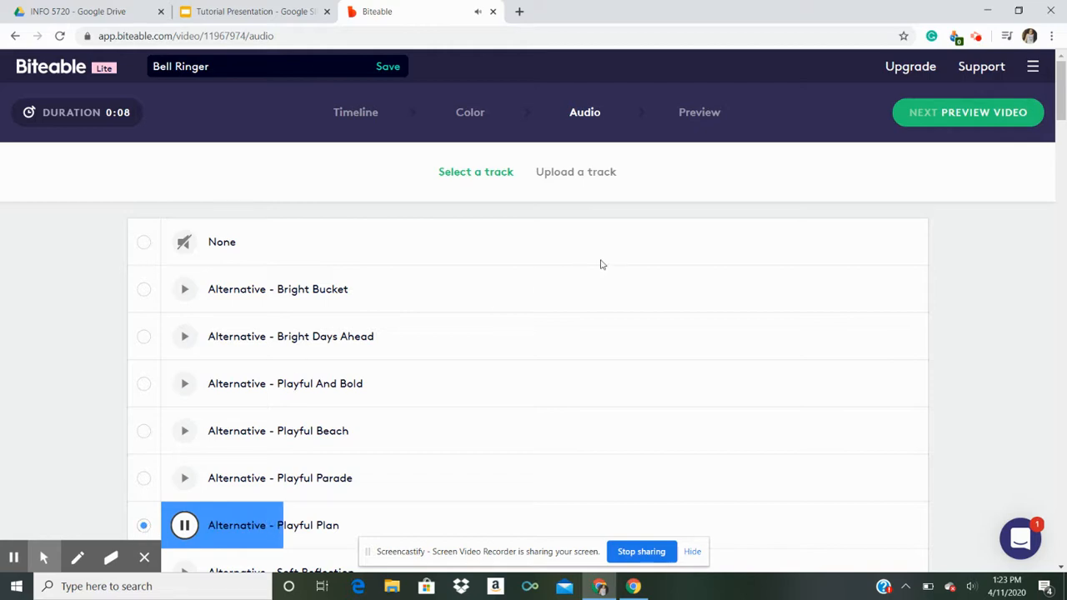
{"action": "left_click", "coordinate": [184, 526]}
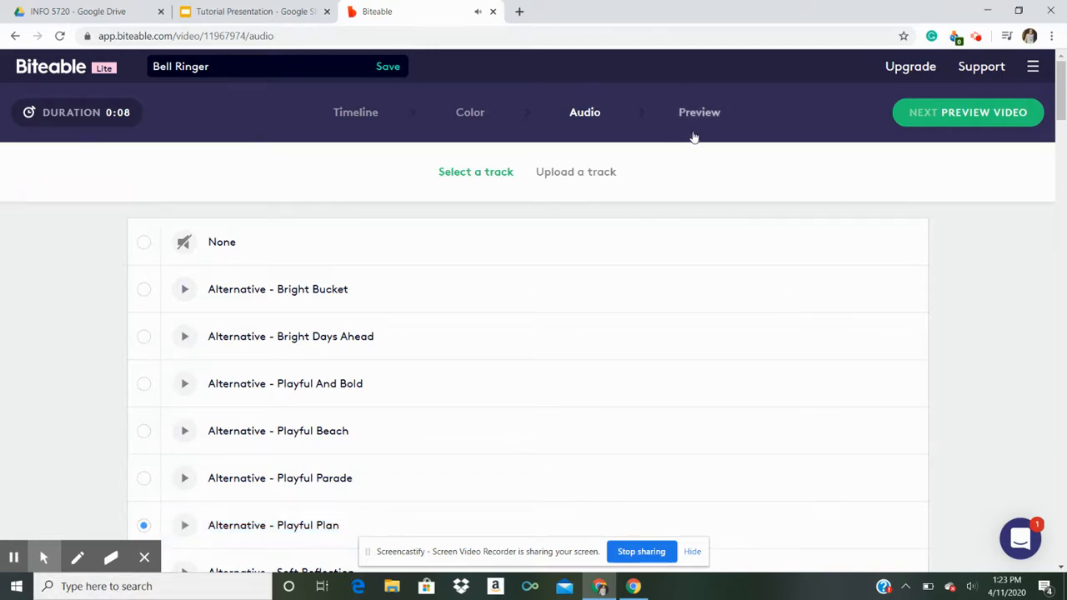
Return to the timeline and add the Clay scene with the large yellow star as the second scene.
{"action": "left_click", "coordinate": [361, 114]}
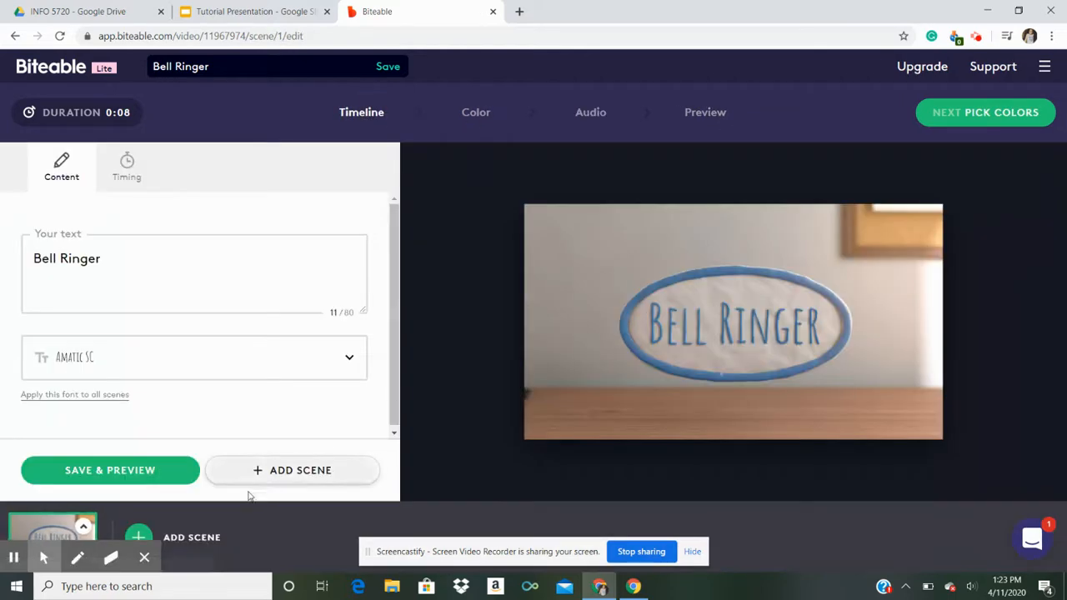
{"action": "left_click", "coordinate": [140, 535]}
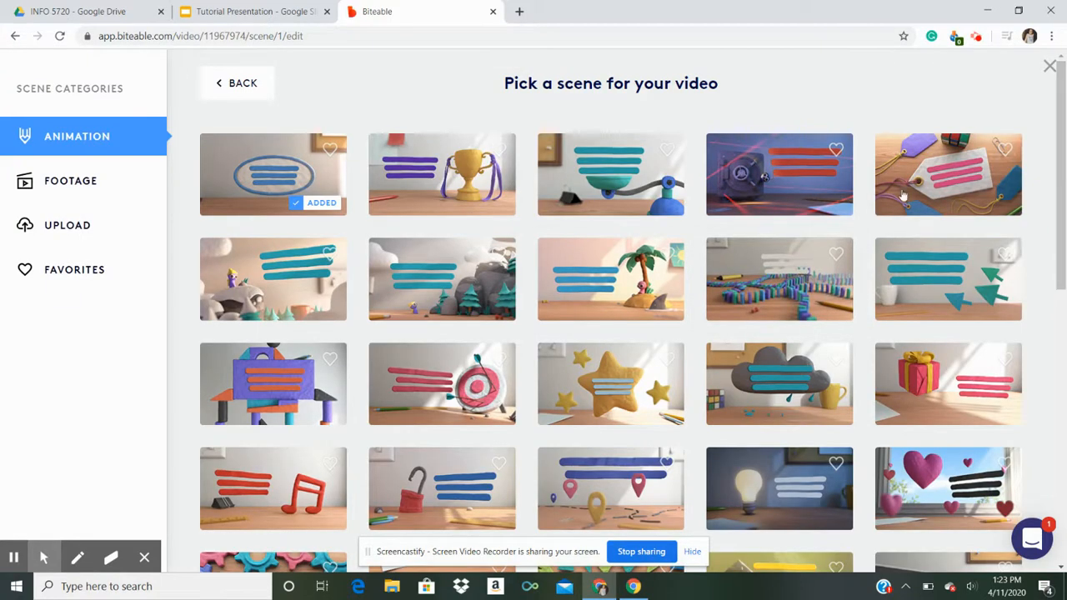
{"action": "left_click_drag", "start_coordinate": [1060, 190], "coordinate": [1061, 270]}
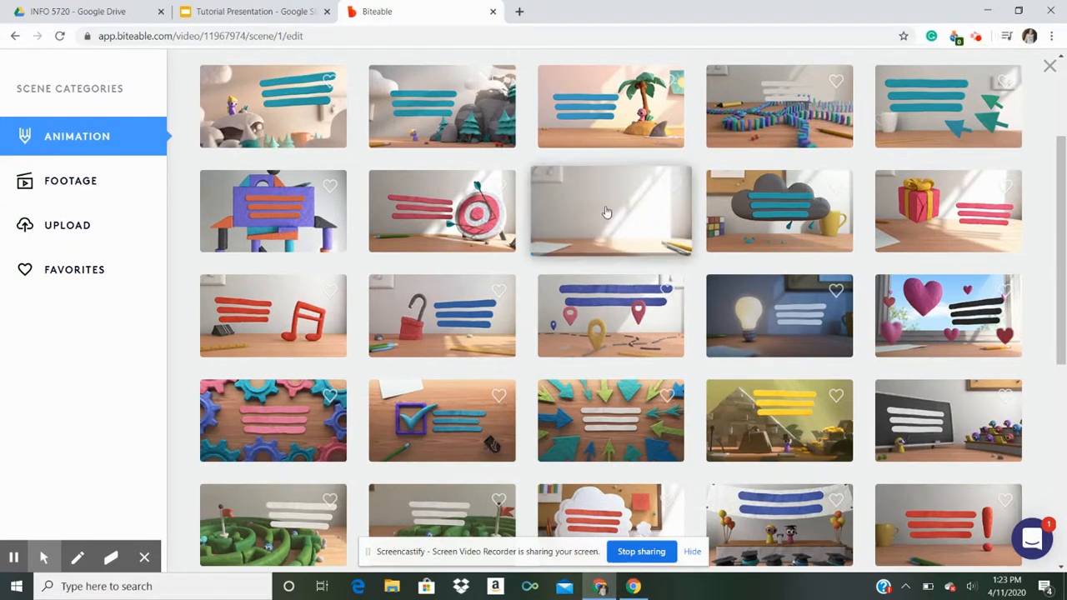
{"action": "left_click", "coordinate": [606, 213]}
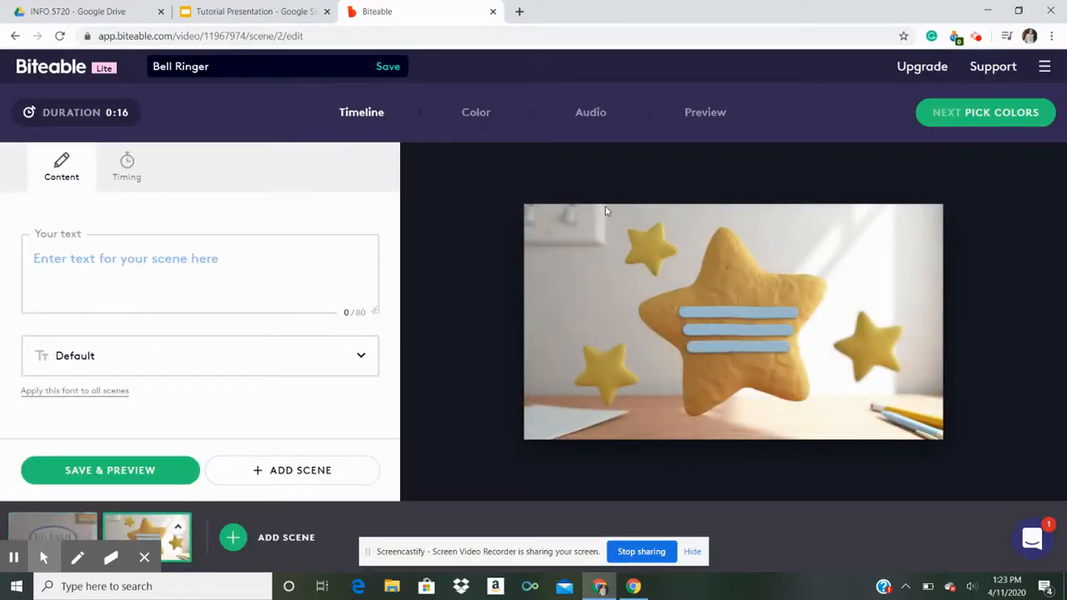
Set the star scene's text to "What did you do this weekend?" and save it for preview.
{"action": "left_click", "coordinate": [212, 275]}
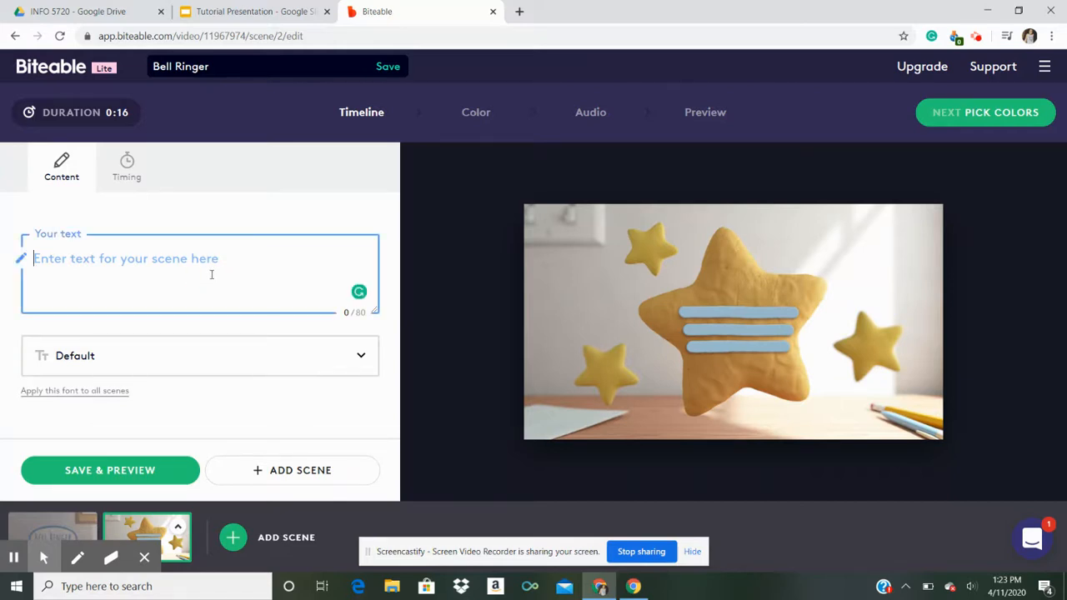
{"action": "type", "text": "What did you do this weekend?"}
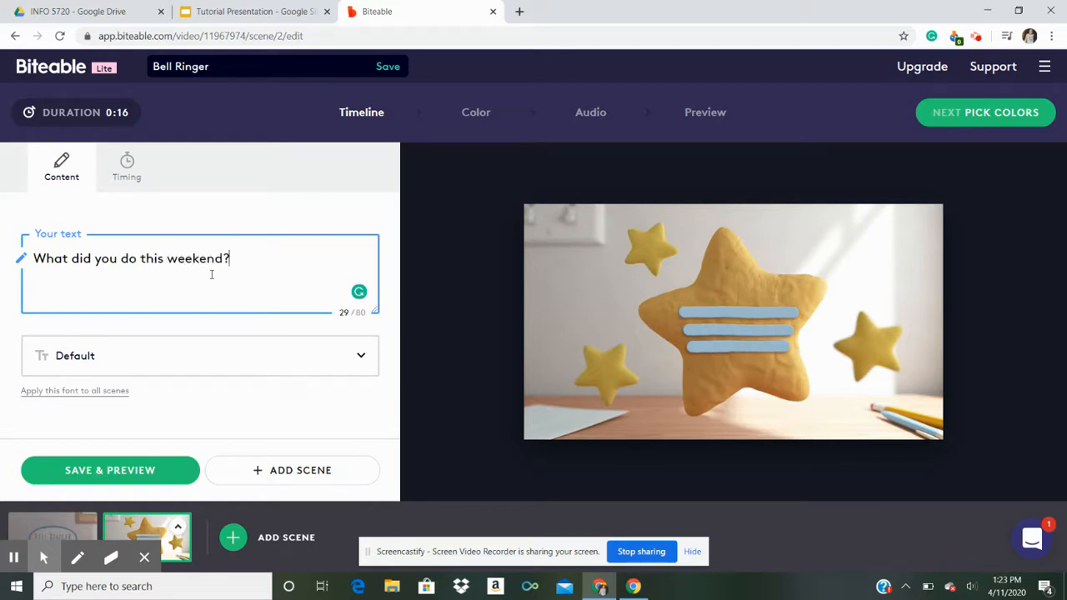
{"action": "left_click", "coordinate": [129, 467]}
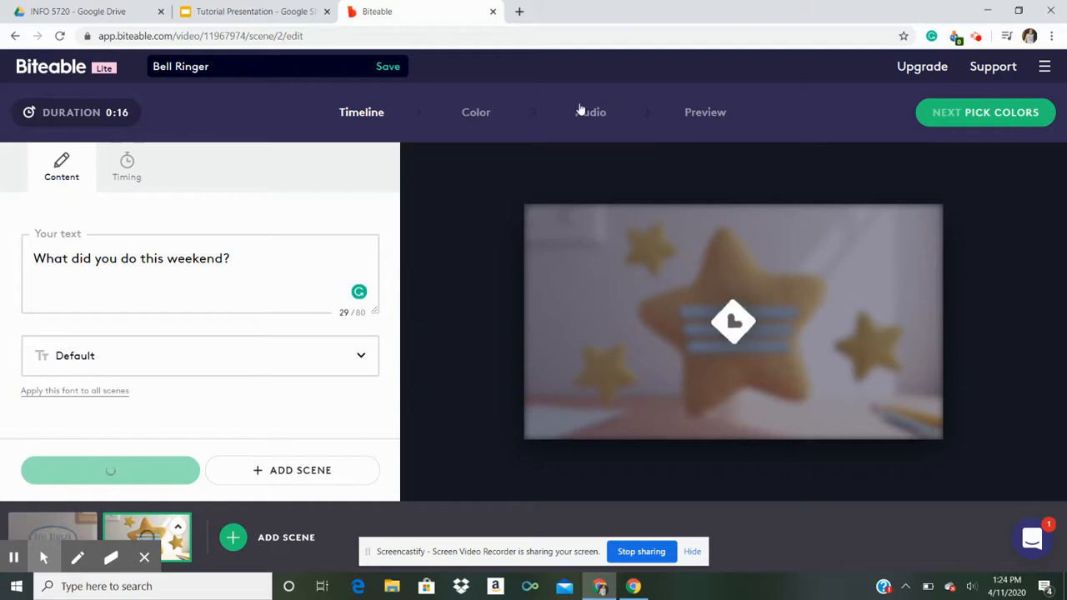
Apply the orange and light gray color palette to the video, and open the star scene's options in the timeline.
{"action": "left_click", "coordinate": [480, 123]}
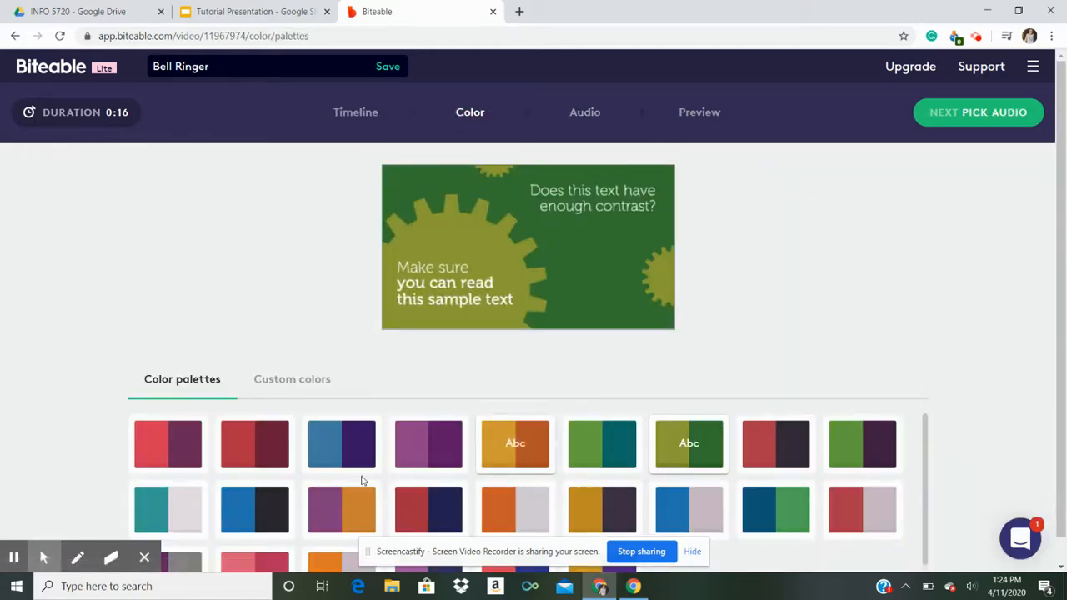
{"action": "left_click", "coordinate": [531, 506]}
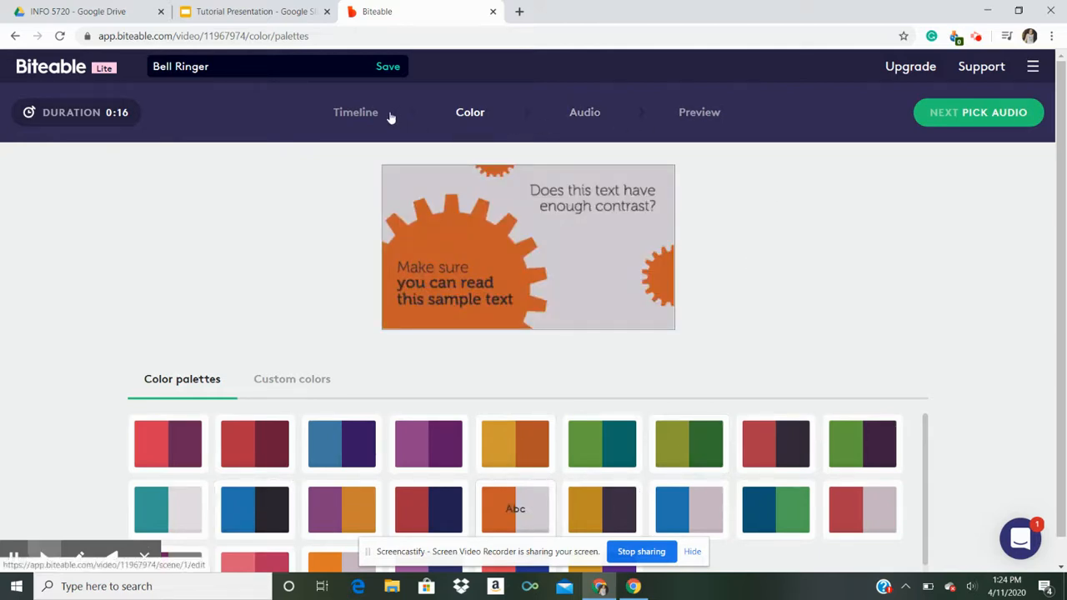
{"action": "left_click", "coordinate": [363, 112]}
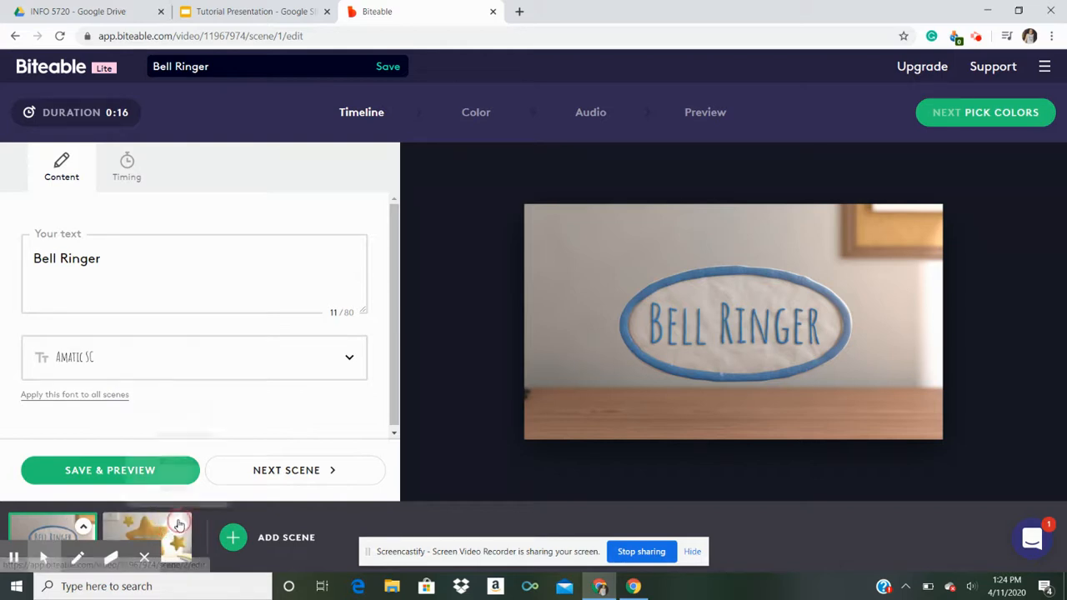
{"action": "left_click", "coordinate": [178, 524]}
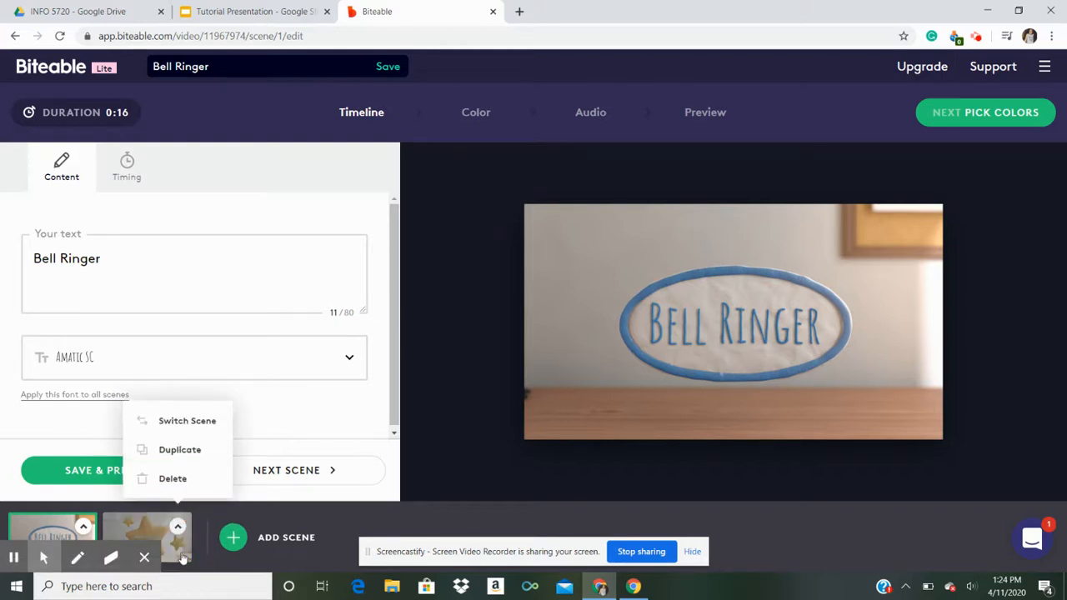
Open the star scene for a final check, and build the preview of the "Bell Ringer" video.
{"action": "left_click", "coordinate": [139, 526]}
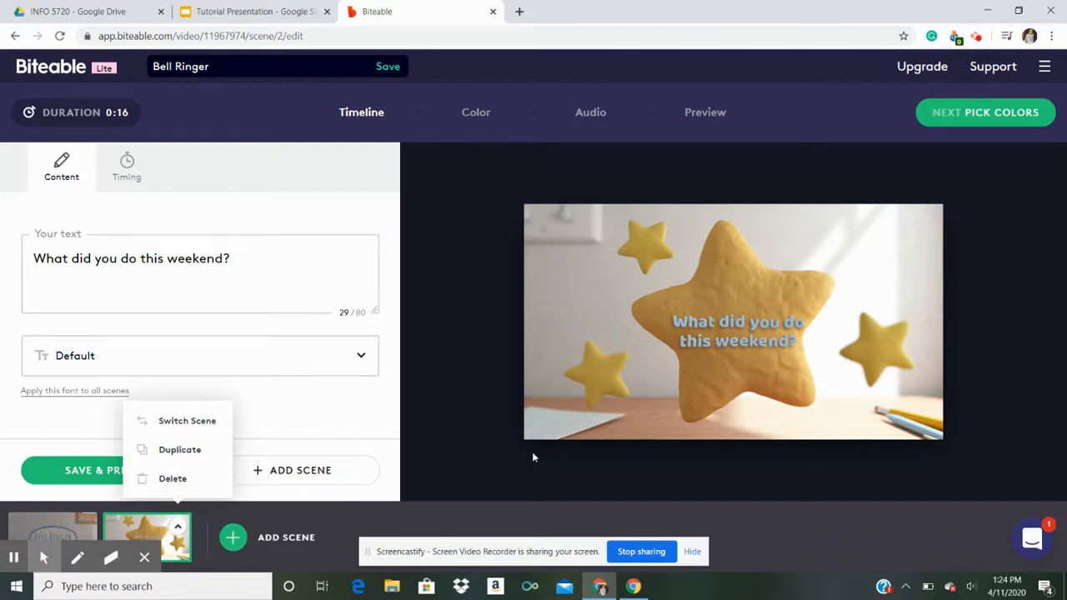
{"action": "left_click", "coordinate": [695, 110]}
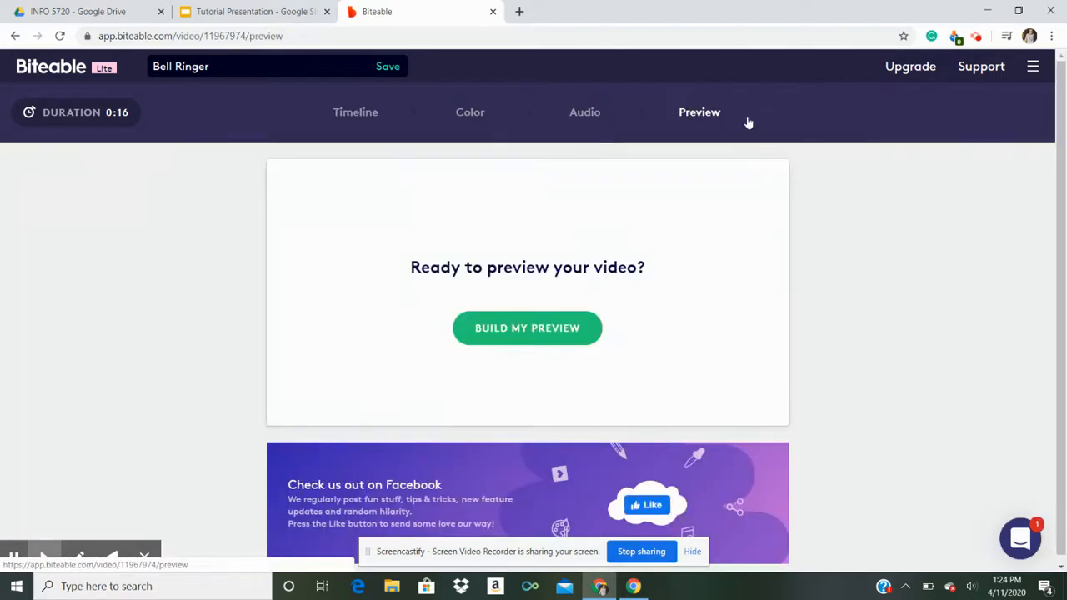
{"action": "left_click", "coordinate": [537, 329]}
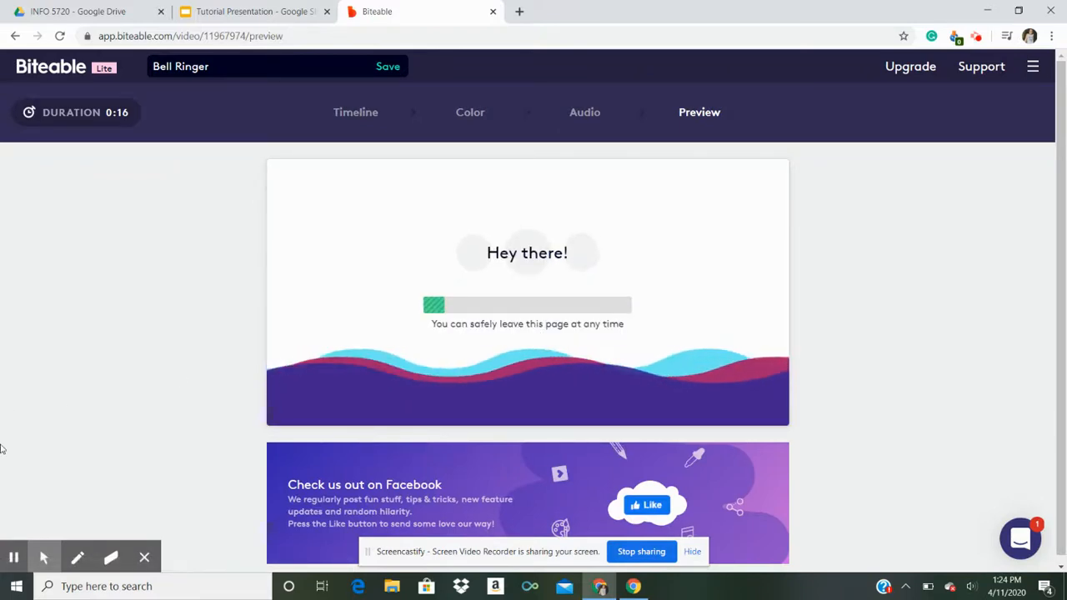
{"action": "mouse_move", "coordinate": [13, 541]}
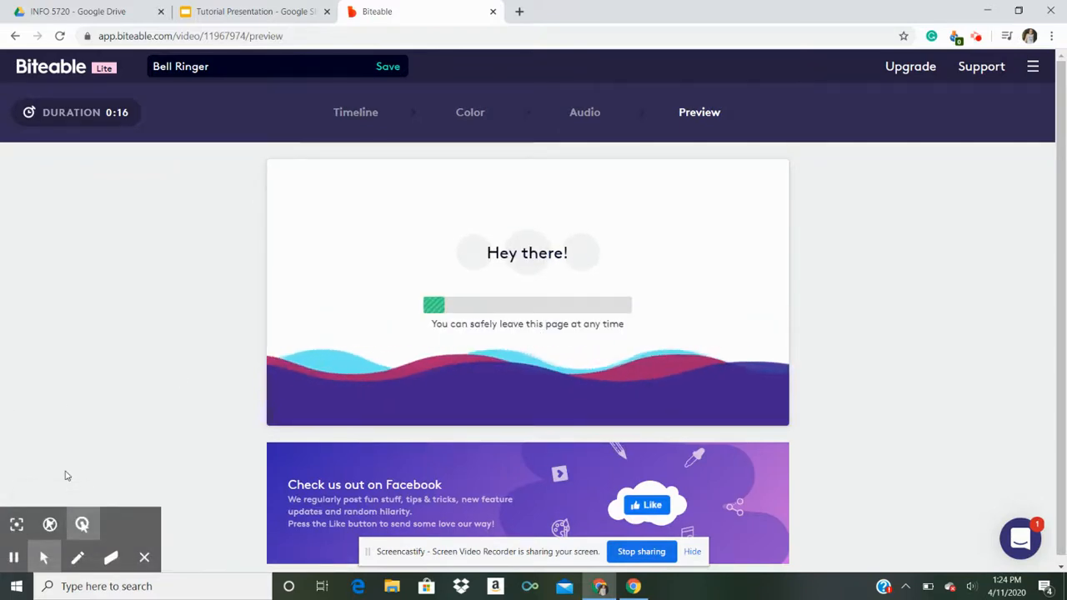
{"action": "left_click", "coordinate": [12, 557]}
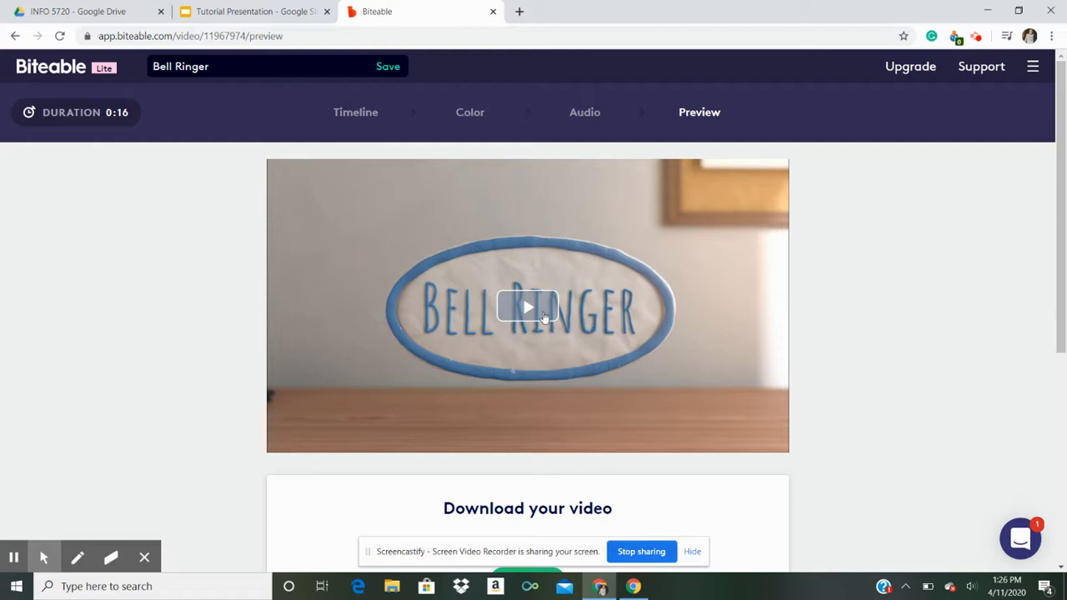
Play part of the built preview, and publish the video to a shareable Biteable page.
{"action": "left_click", "coordinate": [528, 307]}
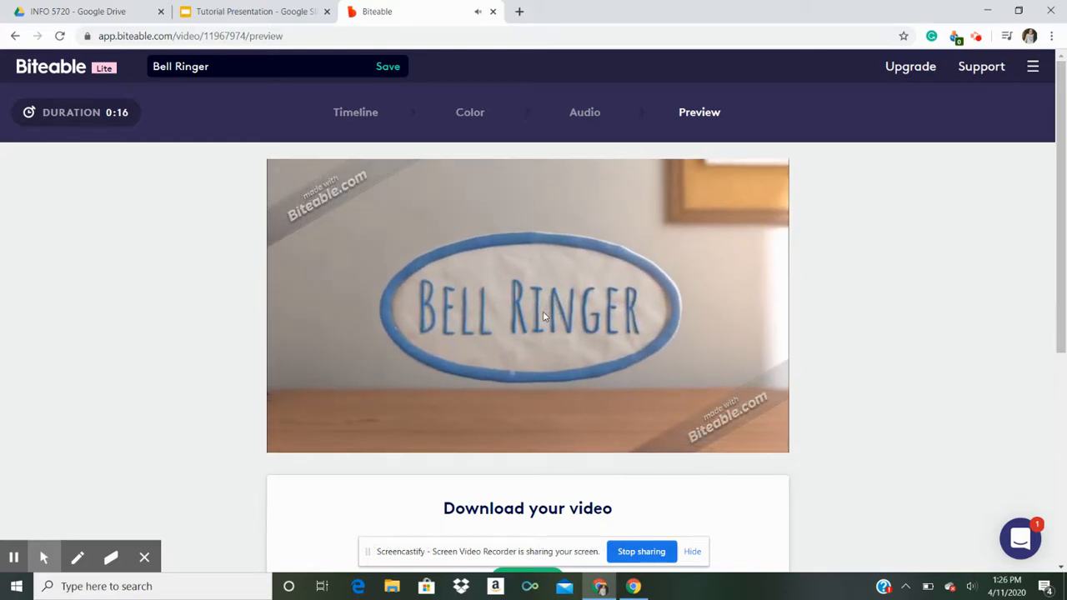
{"action": "left_click", "coordinate": [280, 450]}
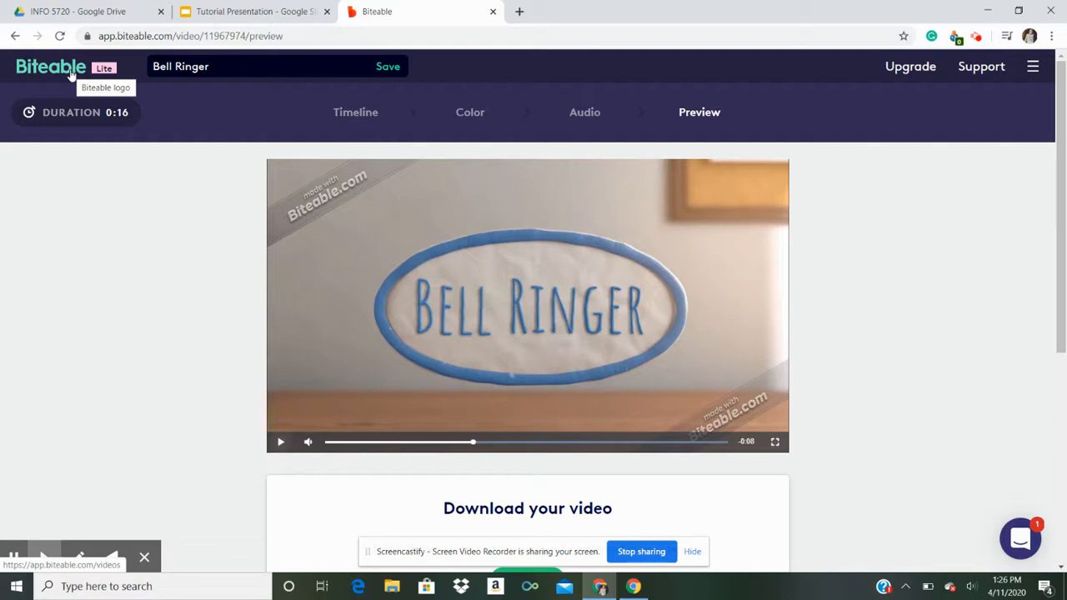
{"action": "left_click_drag", "start_coordinate": [1063, 168], "coordinate": [1064, 379]}
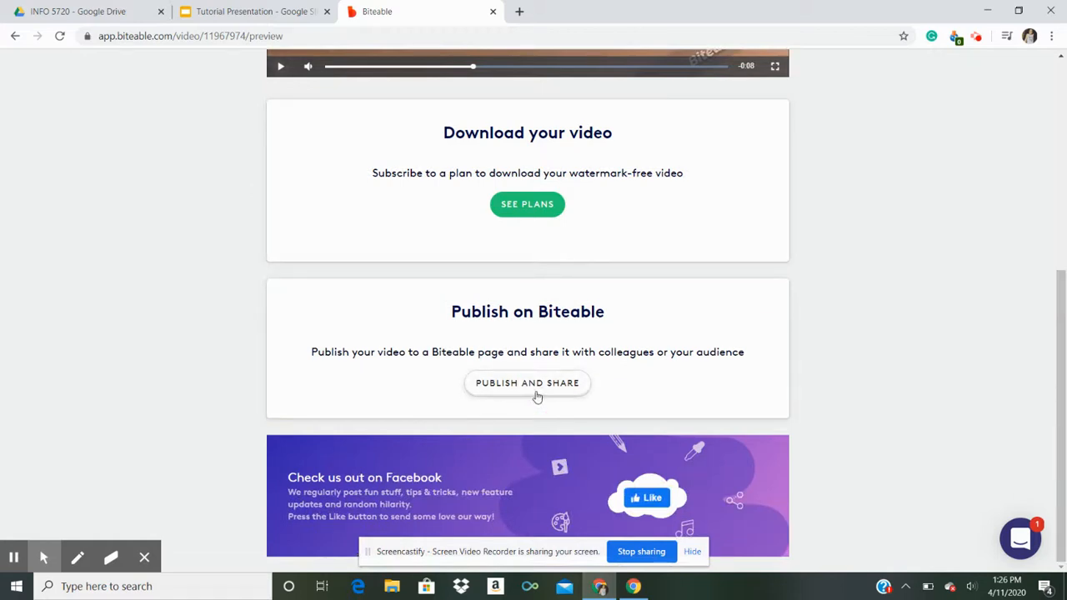
{"action": "left_click", "coordinate": [535, 394]}
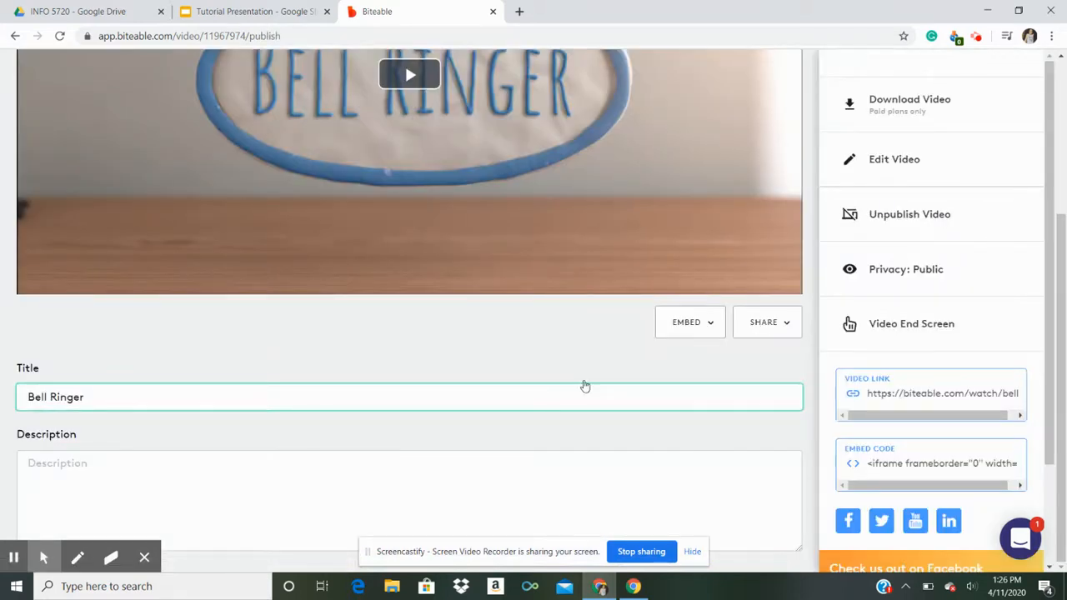
Examine the published video's embed code and its end screen options for message, button text and button link.
{"action": "left_click", "coordinate": [711, 332]}
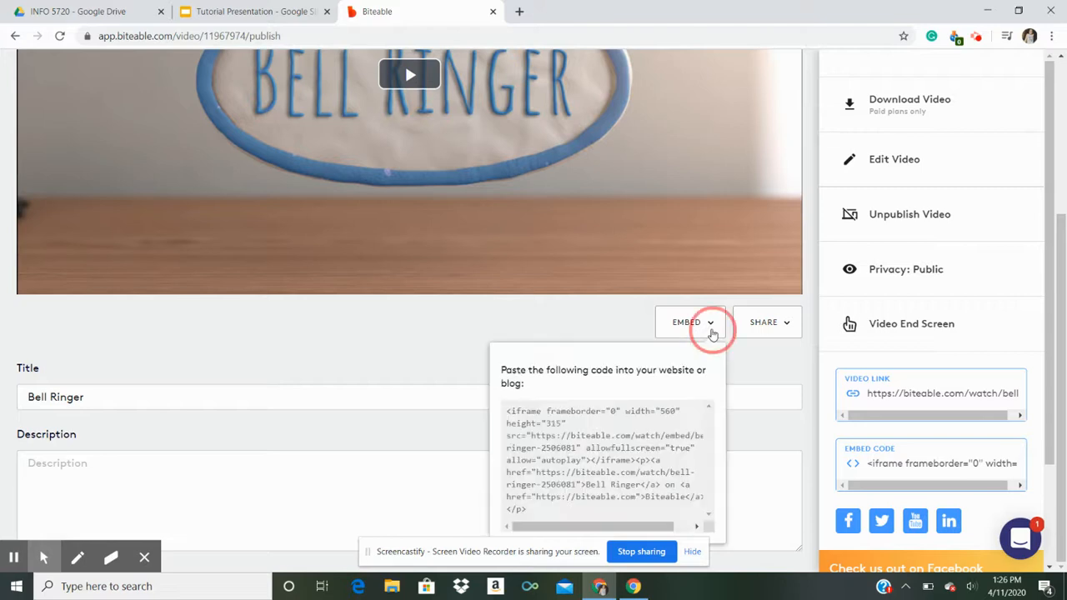
{"action": "left_click", "coordinate": [710, 332]}
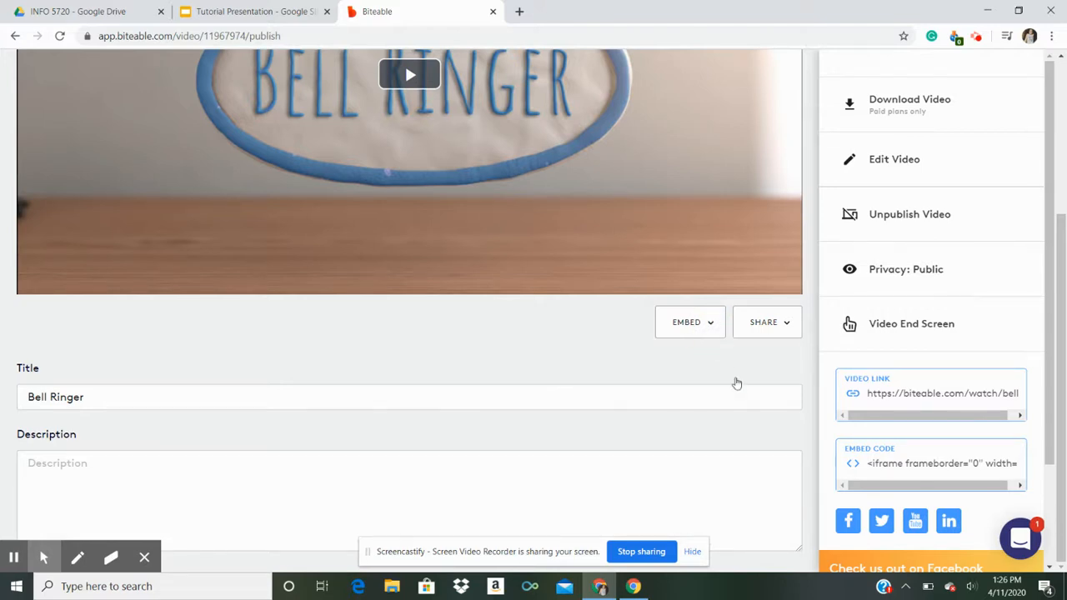
{"action": "left_click", "coordinate": [524, 519]}
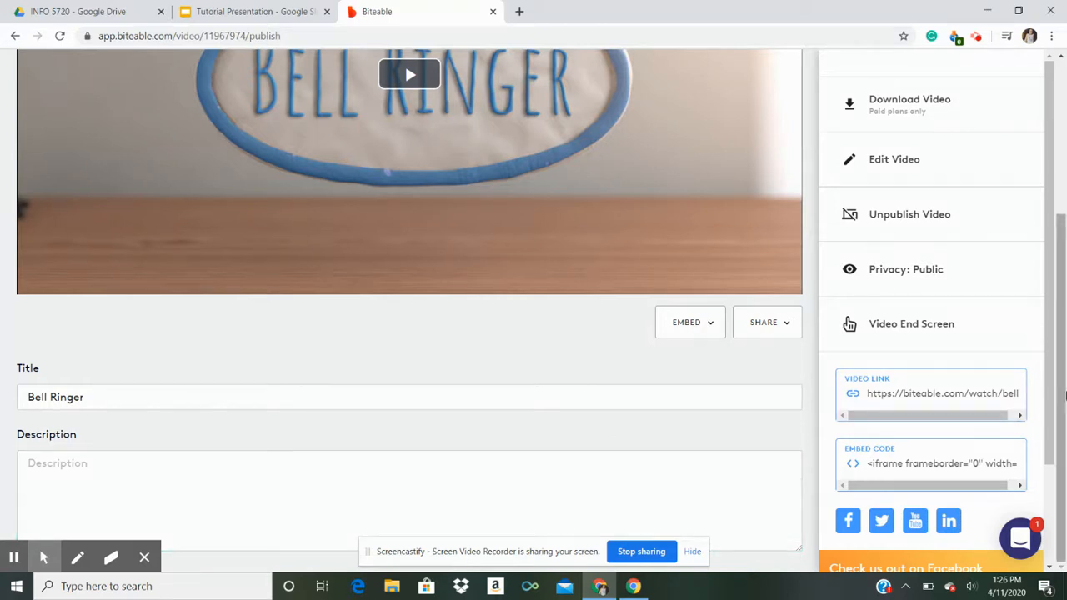
{"action": "left_click_drag", "start_coordinate": [1061, 396], "coordinate": [1065, 350]}
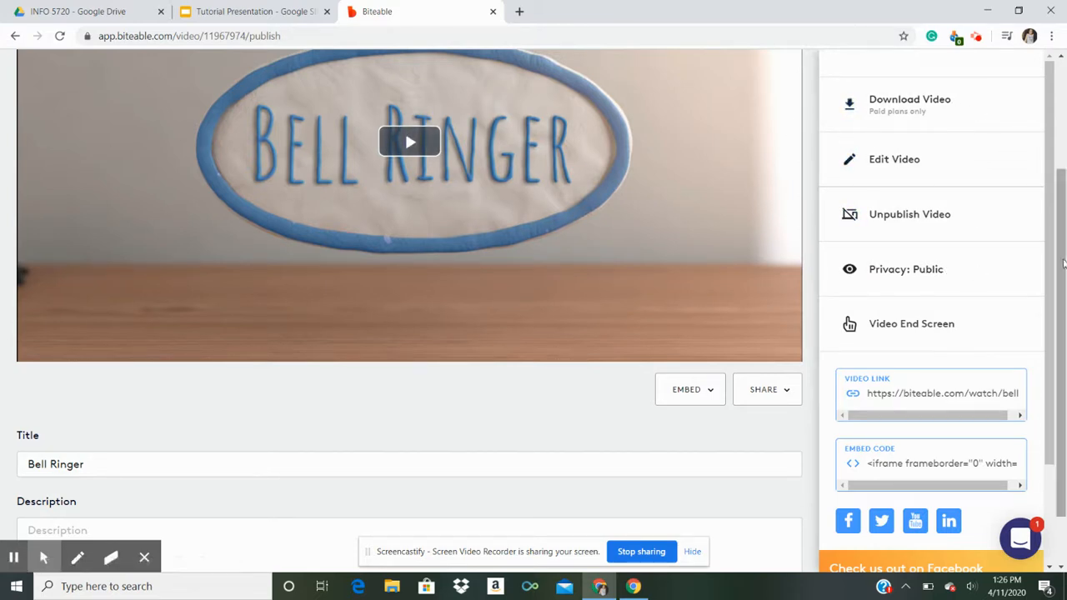
{"action": "scroll", "coordinate": [1041, 247], "scroll_direction": "down", "scroll_amount": 2}
{"action": "left_click", "coordinate": [941, 197]}
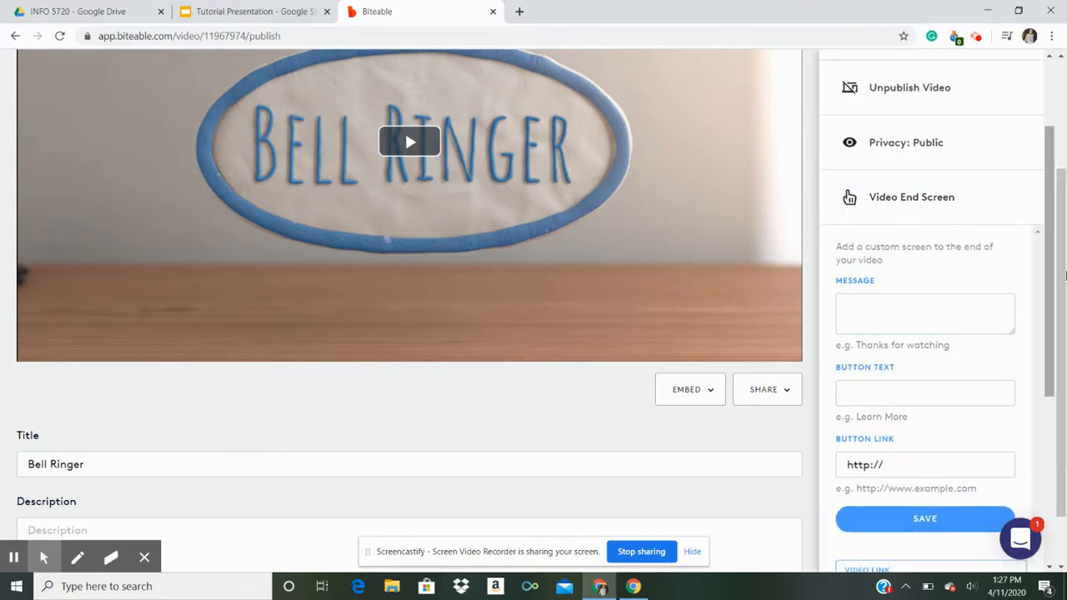
Go back from the published page to the video preview, and leave it for the overview of all videos.
{"action": "left_click", "coordinate": [15, 36]}
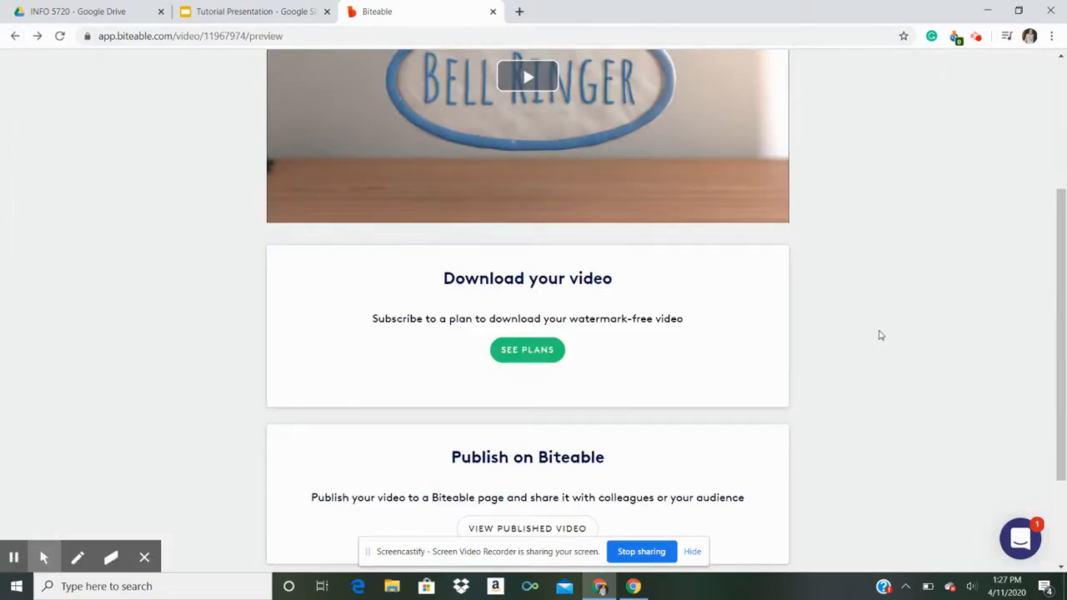
{"action": "scroll", "coordinate": [881, 335], "scroll_direction": "up", "scroll_amount": 3}
{"action": "left_click", "coordinate": [60, 75]}
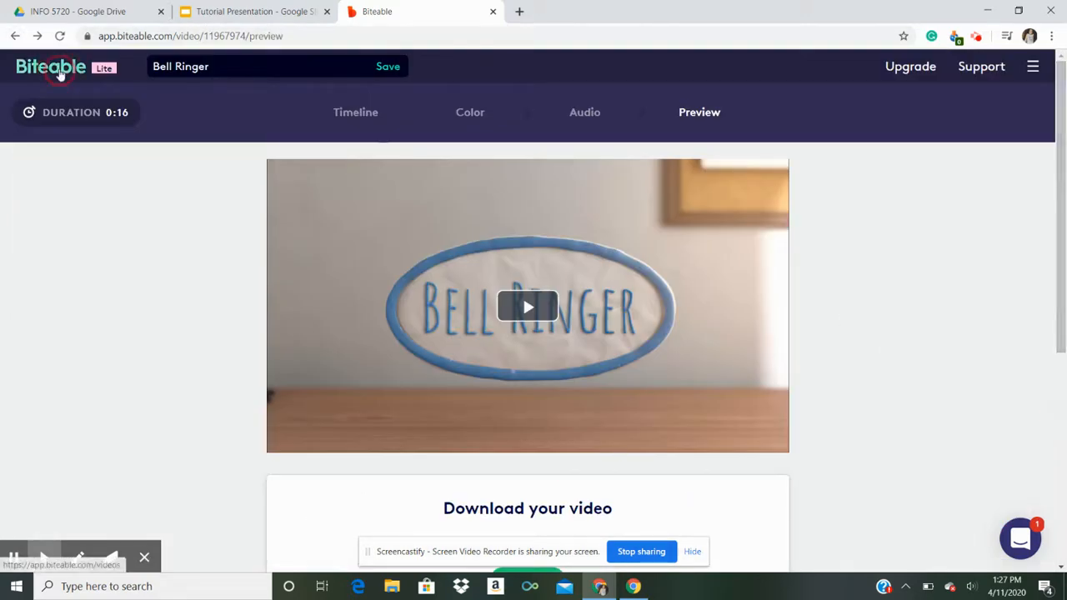